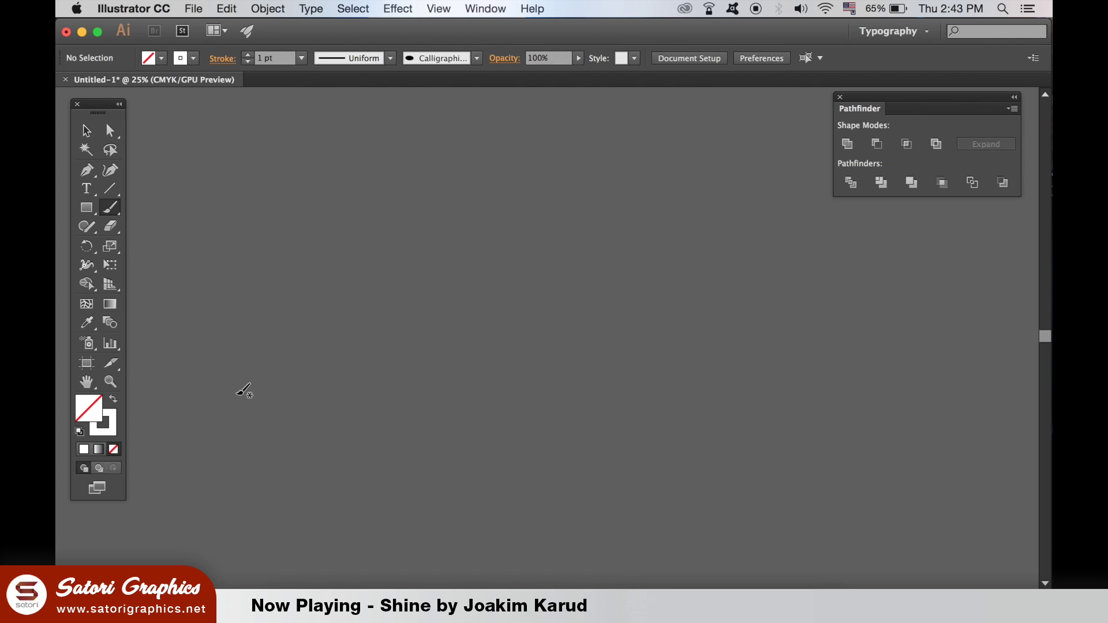
- Hand-letter a tall white "N" followed by a small "o" with the Paintbrush tool, undoing any misdrawn strokes
left_click_drag(237, 315, 271, 271)
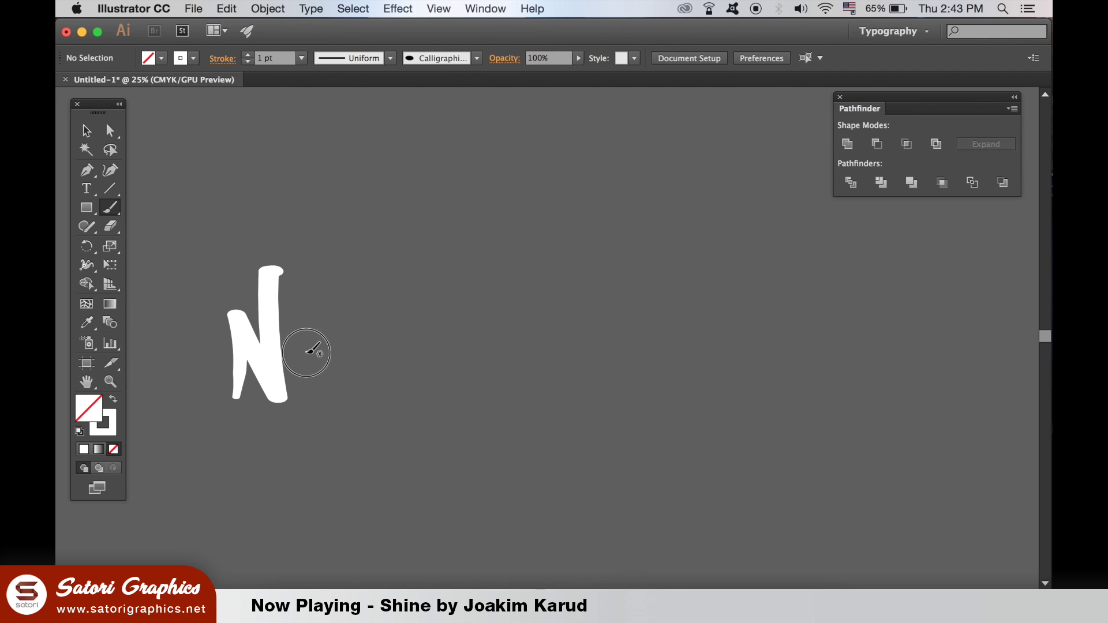
mouse_move(306, 353)
left_mouse_down()
mouse_move(334, 384)
mouse_move(312, 392)
mouse_move(302, 358)
mouse_move(303, 390)
left_mouse_up()
key("super+z")
key("super+z")
key("ctrl+z")
left_click_drag(331, 349, 300, 355)
- Paint the word "cares" beside "No", with a long vertical stem descending between the e and the s
left_click_drag(395, 326, 396, 392)
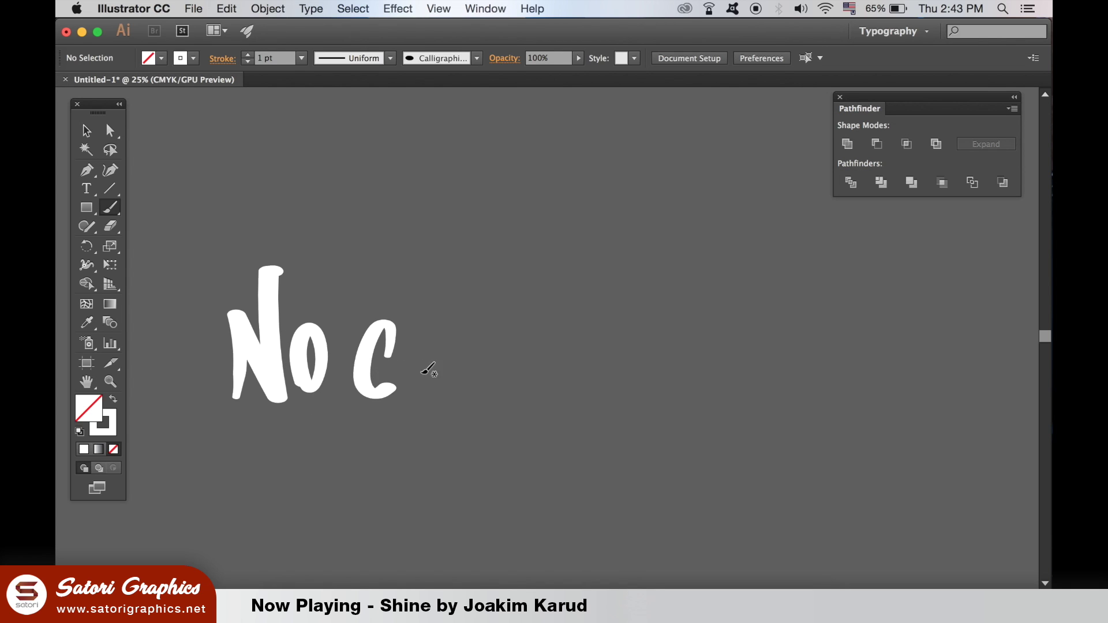
left_click_drag(425, 355, 437, 355)
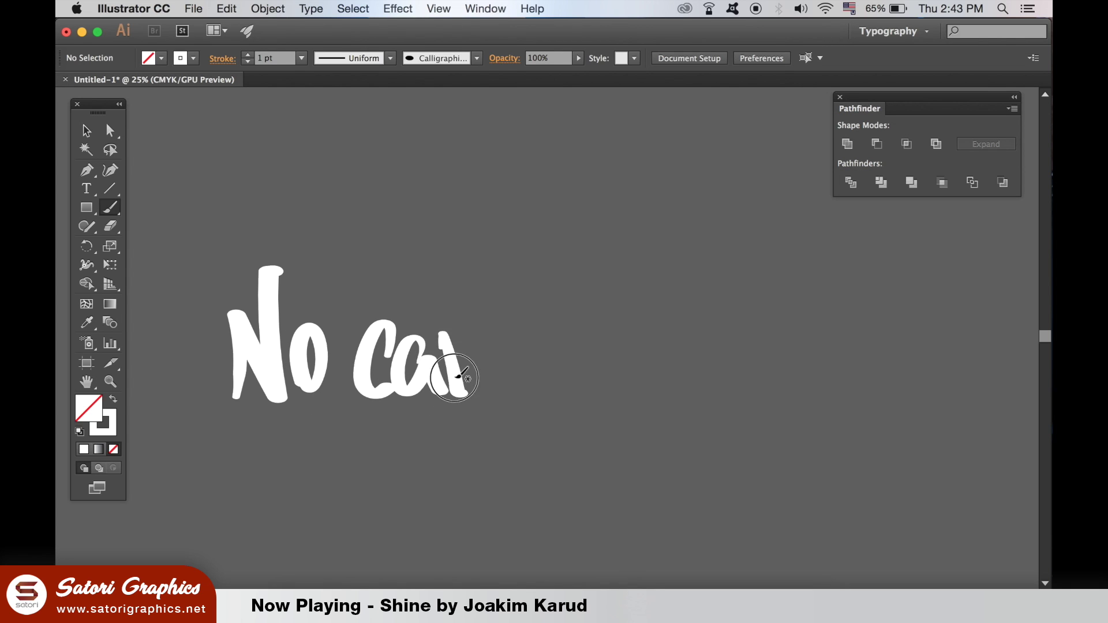
mouse_move(524, 352)
left_mouse_down()
mouse_move(482, 398)
mouse_move(520, 471)
left_mouse_up()
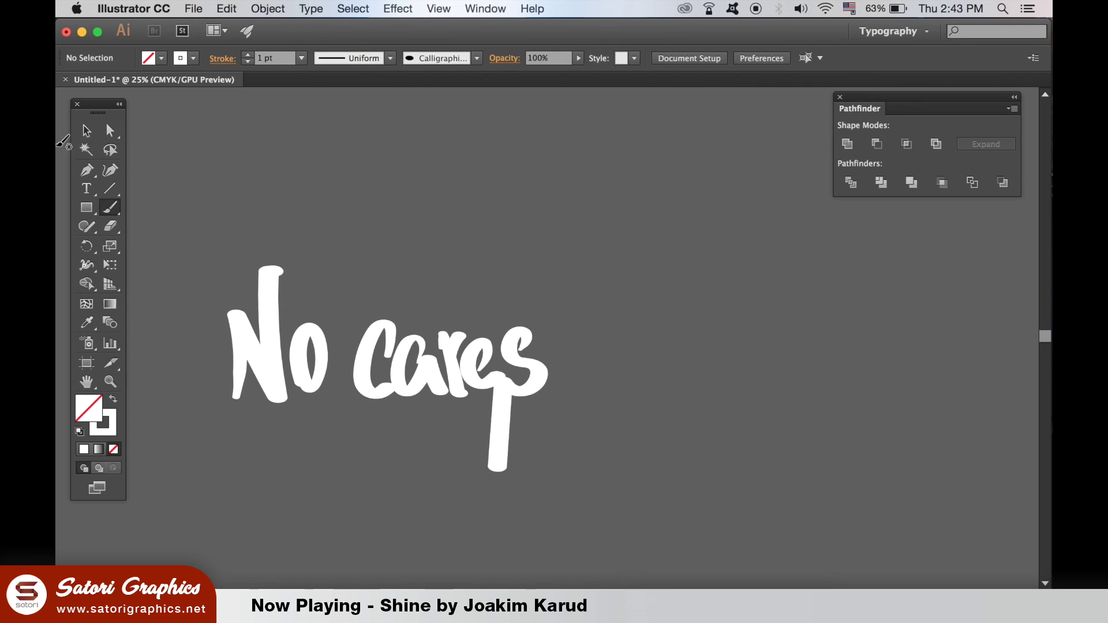
- Select all the brush lettering and convert it to filled shapes with Outline Stroke
key("super+a")
left_click(226, 8)
mouse_move(269, 9)
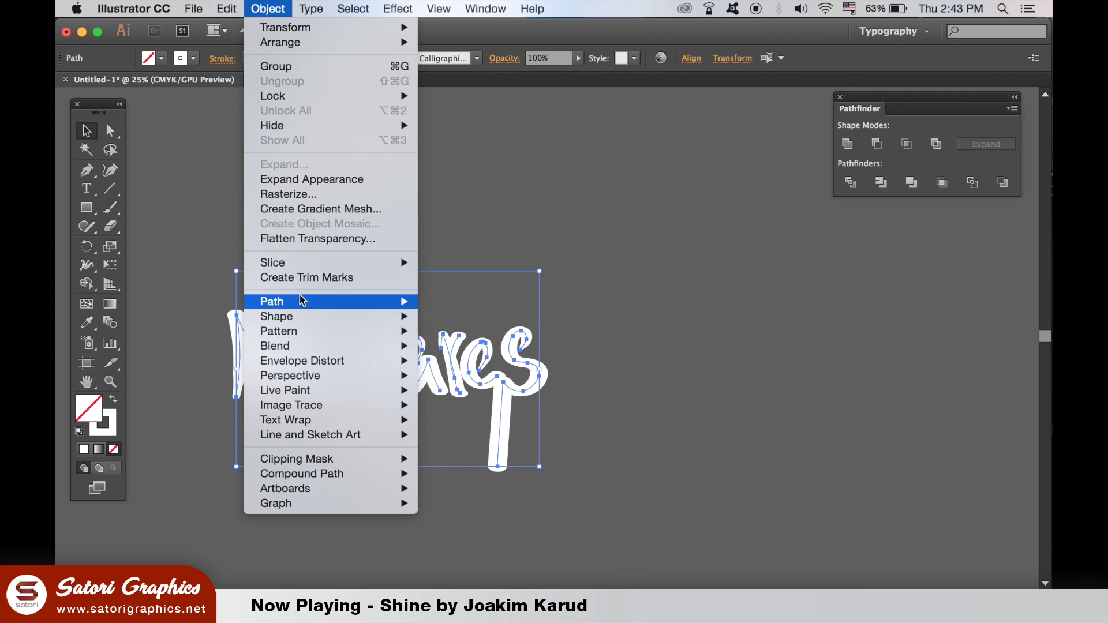
mouse_move(303, 303)
left_click(515, 341)
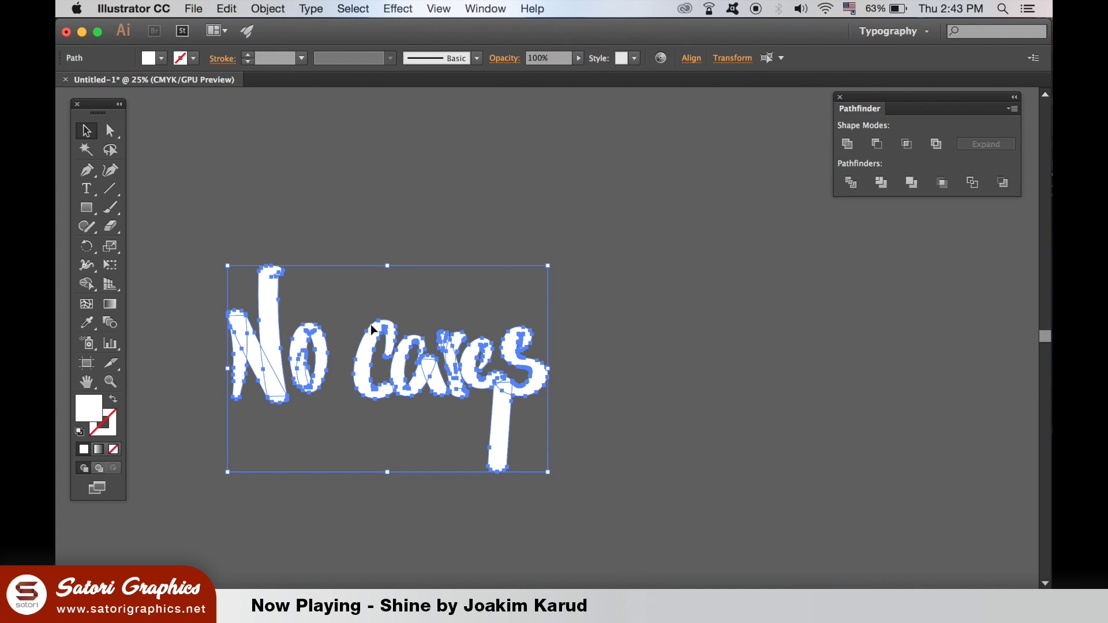
- Smooth the inner edge of the N's left leg by adjusting its anchor points
mouse_move(325, 359)
left_mouse_down()
mouse_move(856, 383)
mouse_move(758, 333)
left_mouse_up()
key("super+equal")
key("super+equal")
key("super+equal")
left_click_drag(520, 242, 388, 362)
left_click(291, 237)
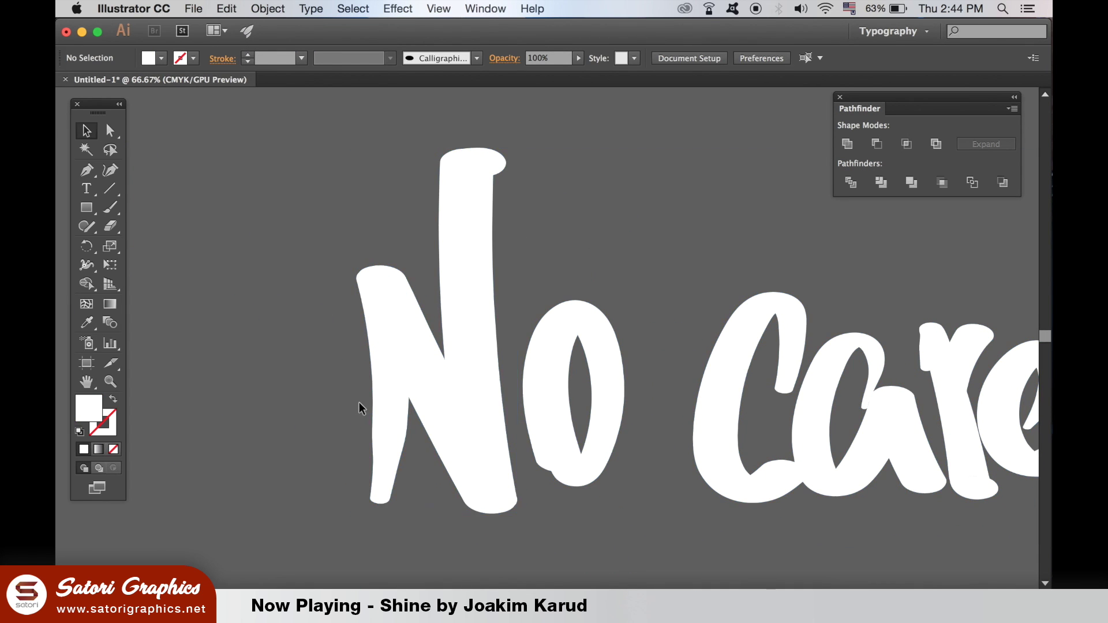
key("super+equal")
key("super+equal")
mouse_move(361, 408)
left_mouse_down()
mouse_move(512, 287)
mouse_move(501, 309)
left_mouse_up()
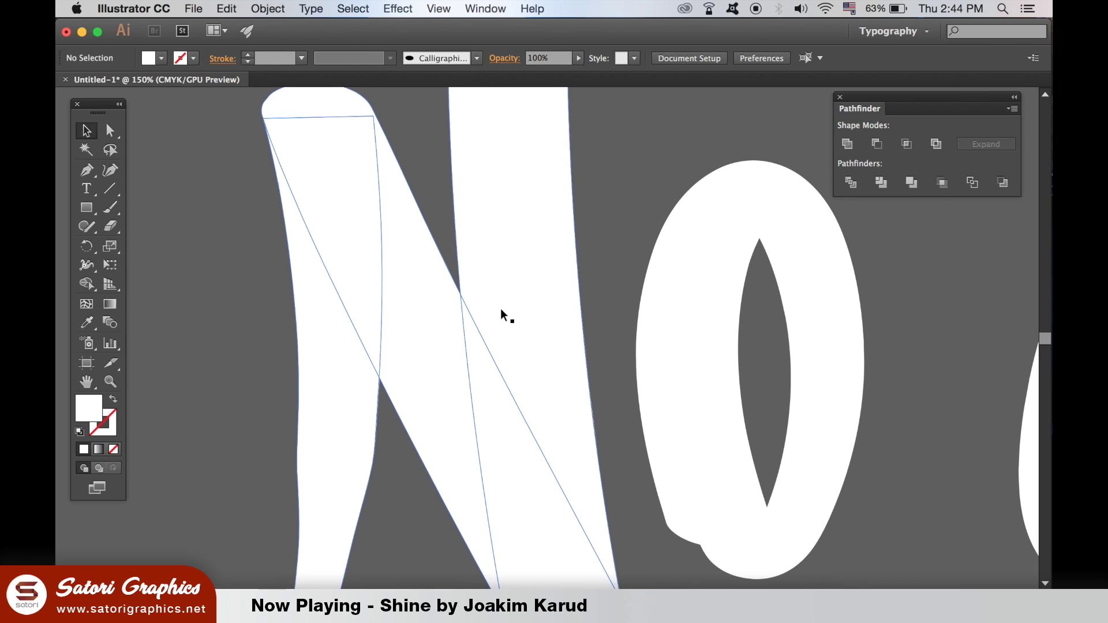
key("super+equal")
left_click_drag(385, 473, 371, 262)
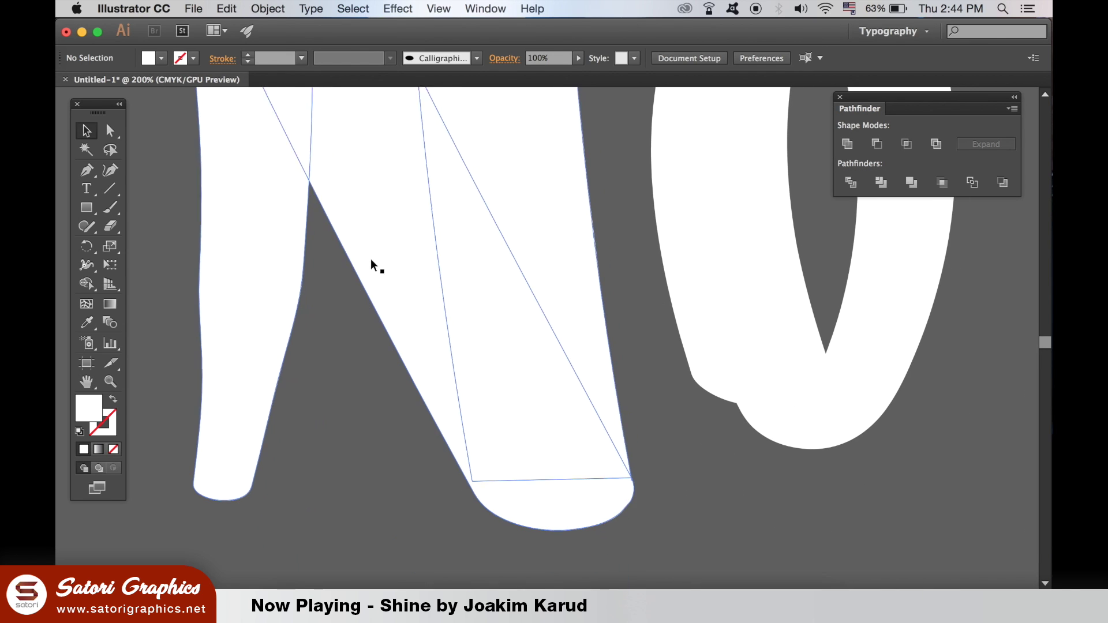
key("a")
left_click(280, 376)
left_click_drag(307, 232, 319, 199)
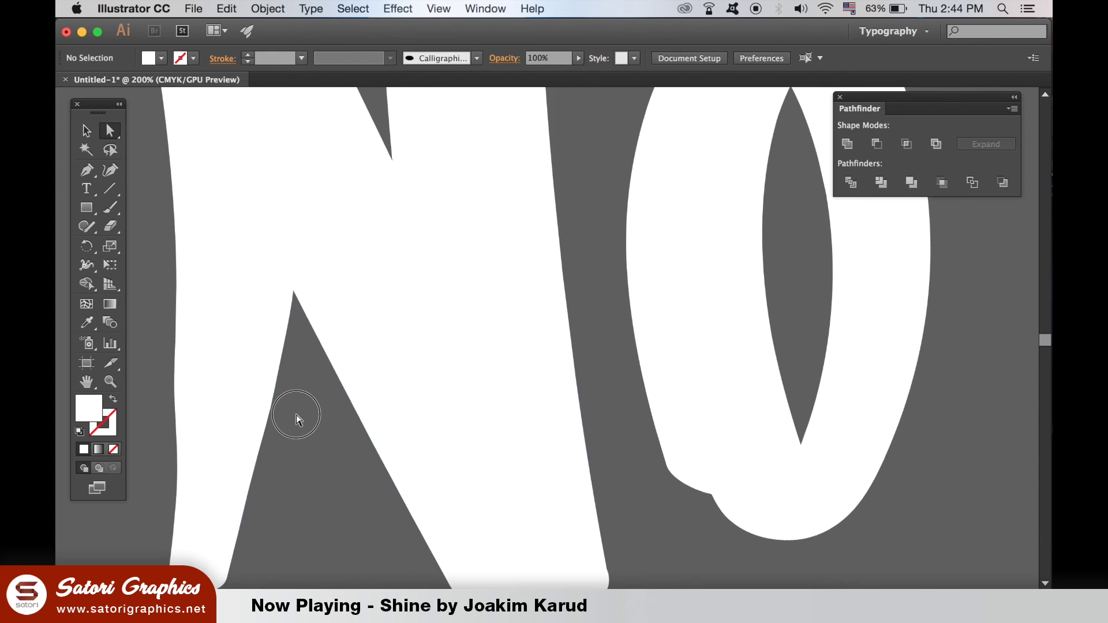
- Reduce the anchor points of the letter N with the Simplify path command
left_click(268, 8)
mouse_move(272, 302)
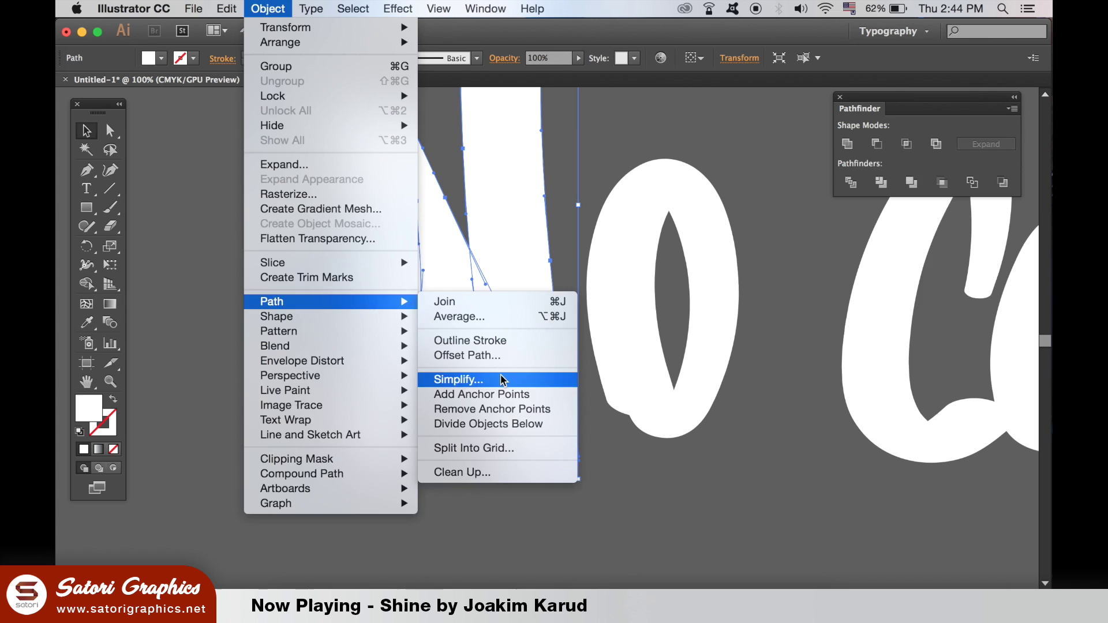
left_click(785, 326)
left_click(781, 330)
left_click_drag(903, 182, 937, 183)
left_click(980, 327)
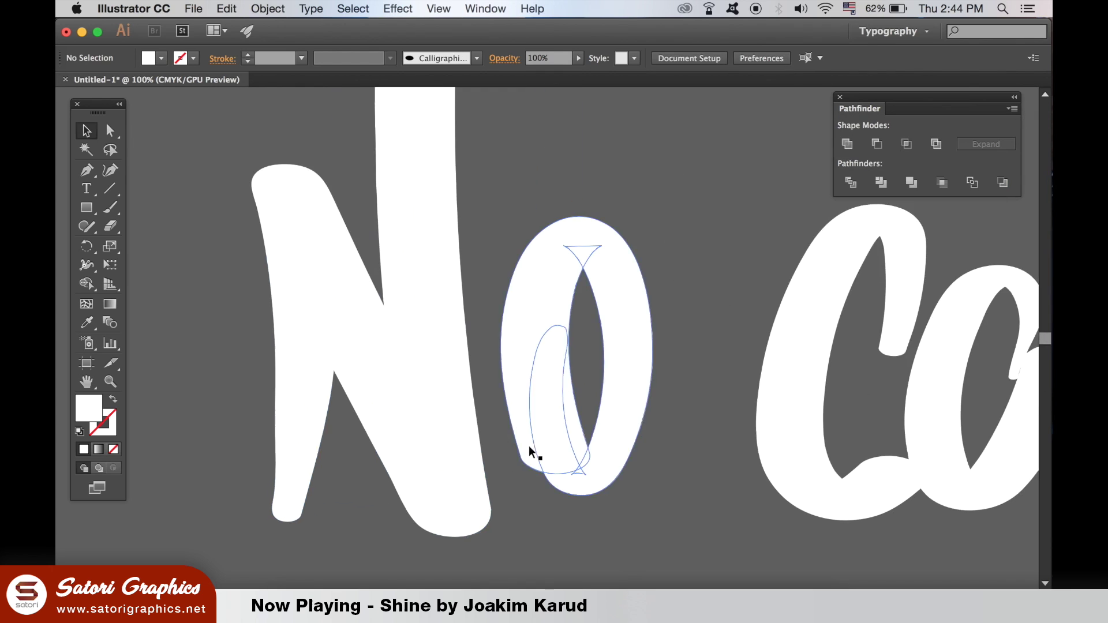
- Reshape the outer edge of the N's left leg by repositioning its anchor points and handles
key("super+equal")
key("a")
left_click_drag(362, 411, 367, 403)
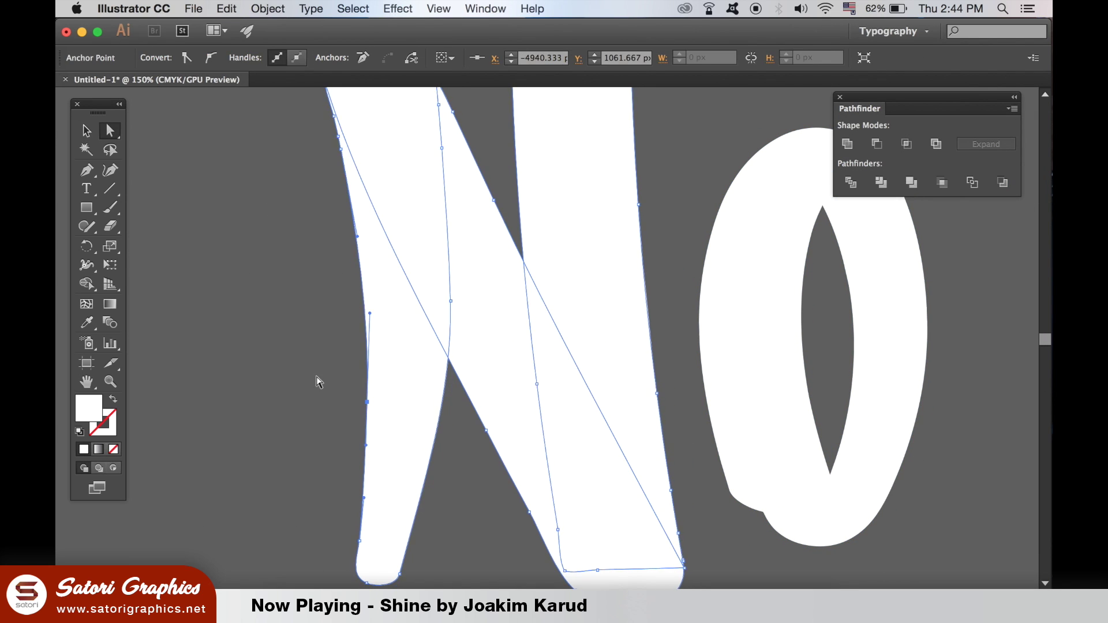
left_click(317, 381)
left_click_drag(424, 373, 371, 366)
key("super+equal")
left_click_drag(254, 286, 251, 206)
left_click(248, 205)
left_click(157, 200)
- Draw a narrow curved wedge with the Pen tool where the N's left leg meets its diagonal, and fill it white
key("p")
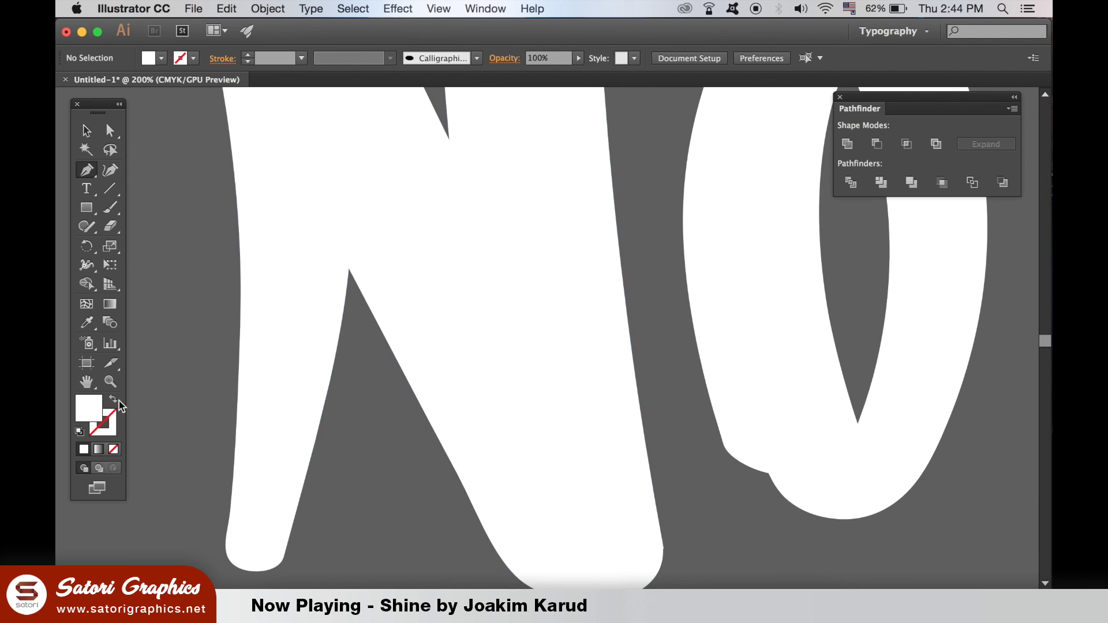
left_click(114, 400)
left_click(344, 305)
left_click_drag(366, 191, 338, 262)
key("super+z")
key("super+equal")
mouse_move(229, 407)
left_mouse_down()
mouse_move(354, 358)
mouse_move(285, 452)
left_mouse_up()
left_click(322, 362)
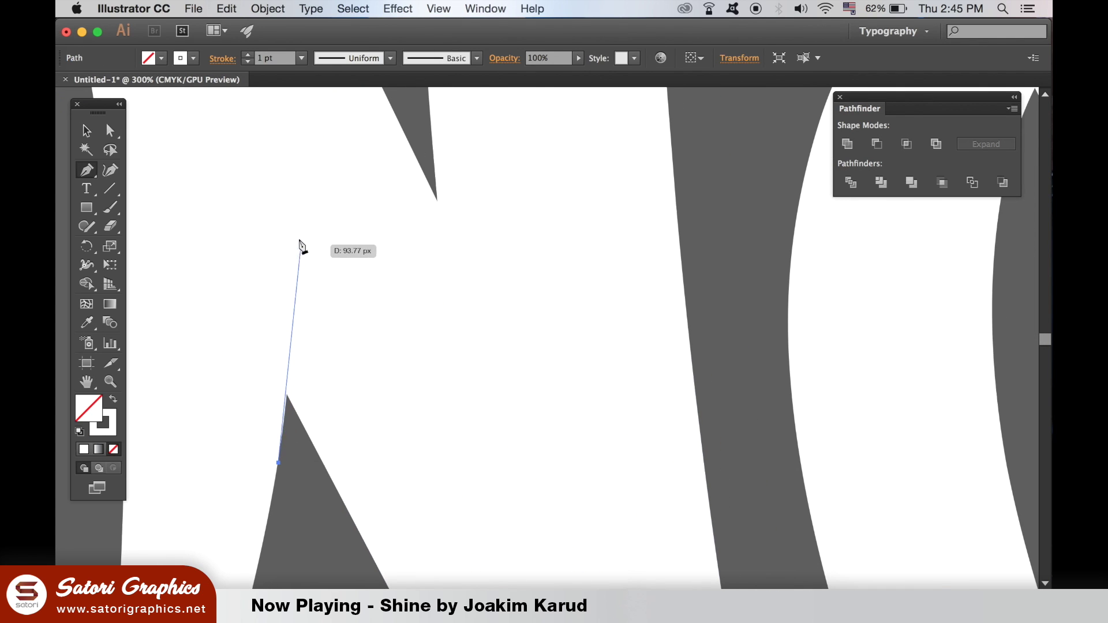
left_click(301, 265)
left_click_drag(308, 175, 324, 123)
left_click(301, 231)
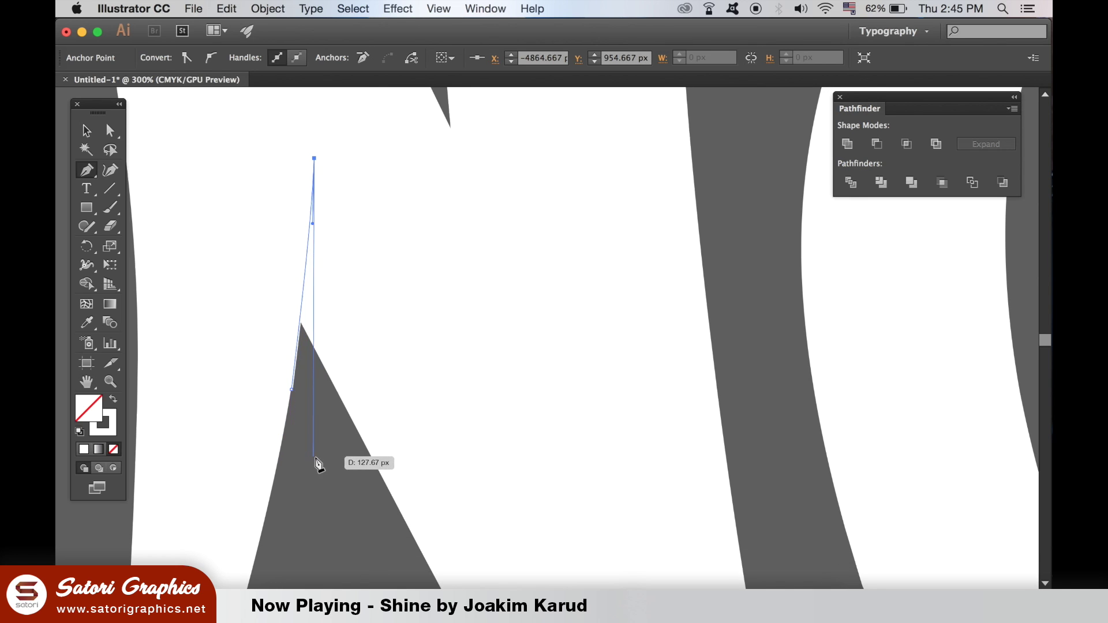
left_click_drag(299, 465, 287, 521)
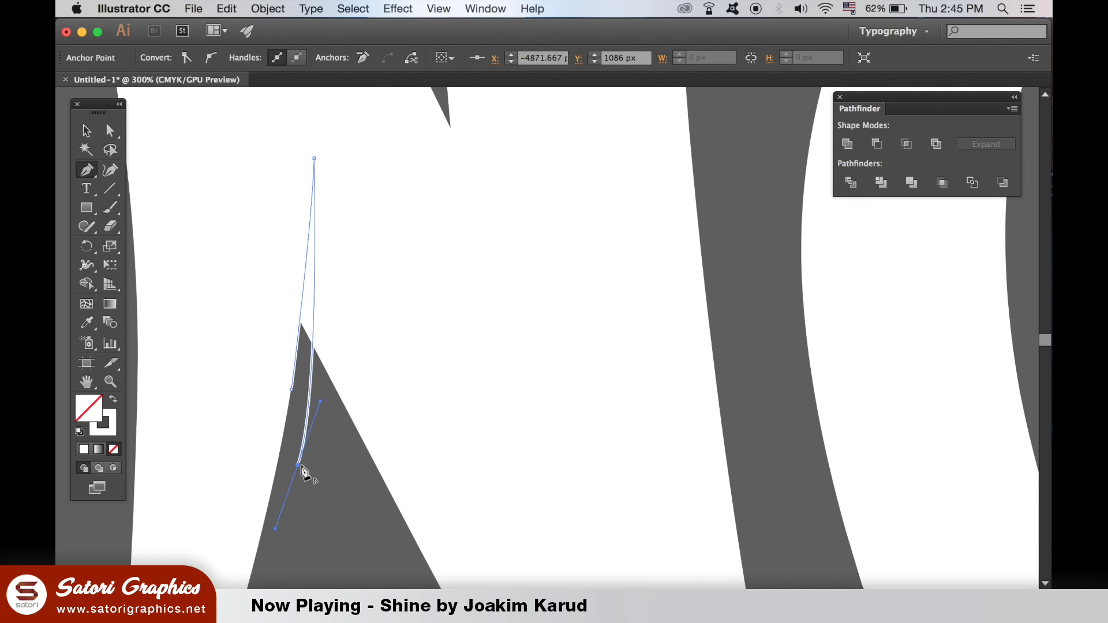
left_click(113, 399)
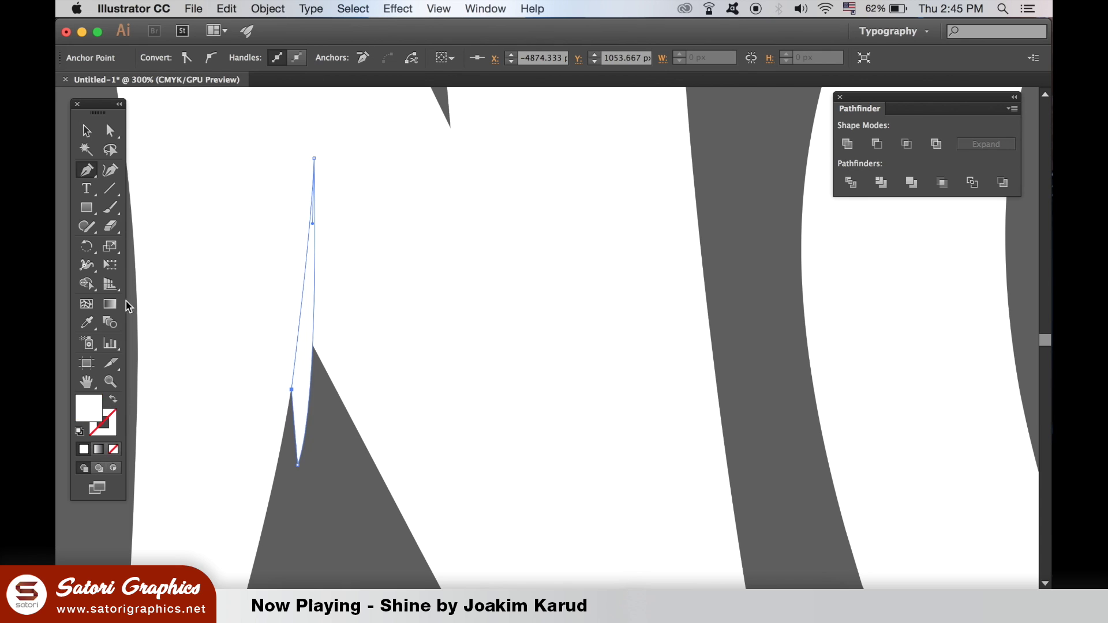
- Cut the wedge out of the letter N with Minus Front
key("v")
key("super+a")
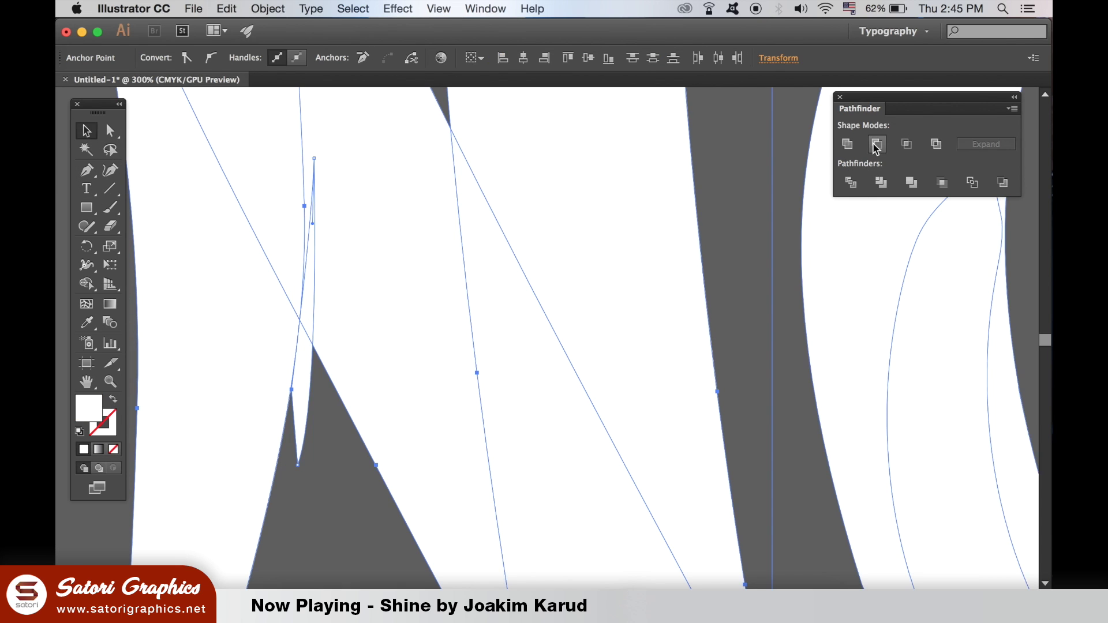
left_click(876, 144)
left_click(754, 209)
key("super+minus")
key("super+minus")
key("super+minus")
key("super+minus")
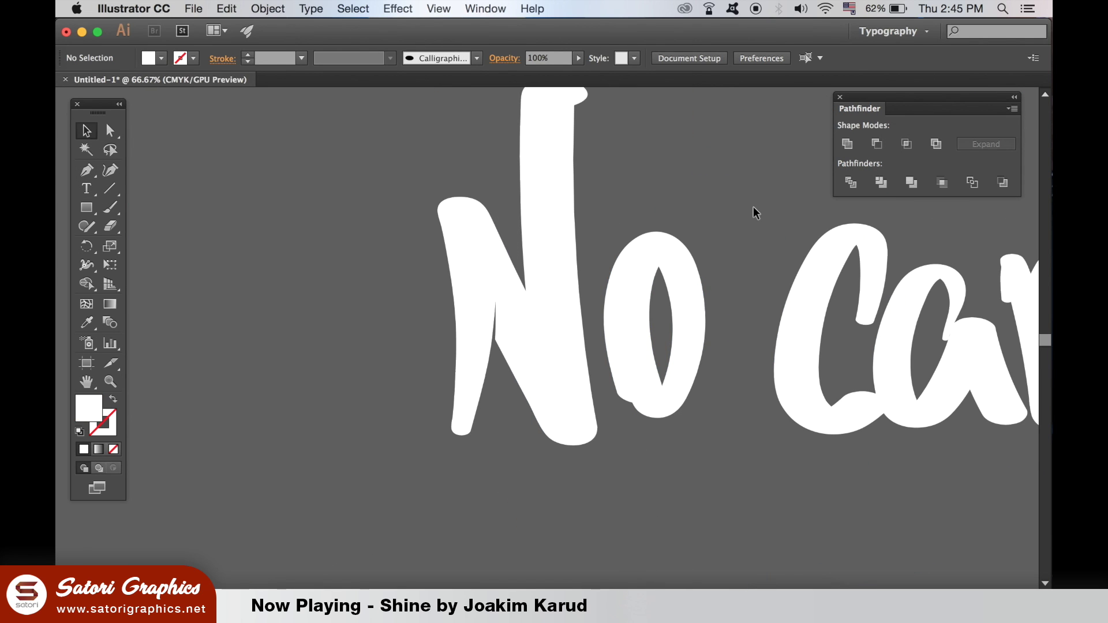
- Extend the new slit in the N further upward by adjusting the anchor at its tip
key("super+plus")
key("super+plus")
key("a")
left_click_drag(432, 249, 436, 203)
left_click_drag(434, 297, 440, 292)
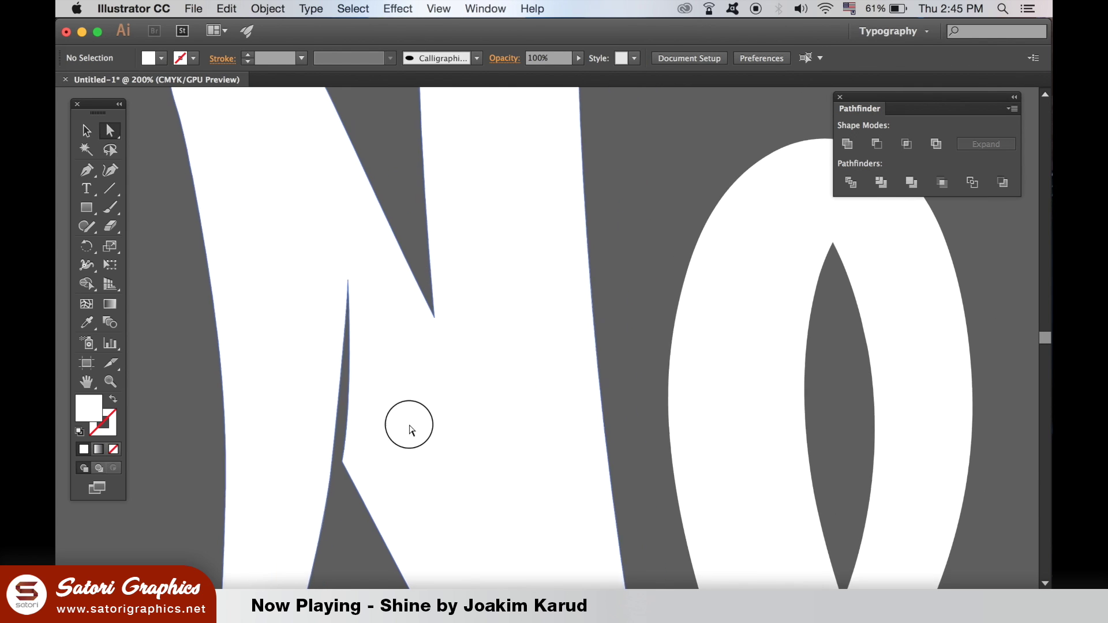
- Draw a closed Pen path from the N's upper notch down along the diagonal into the right stem
key("p")
left_click(416, 280)
left_click_drag(490, 436, 442, 374)
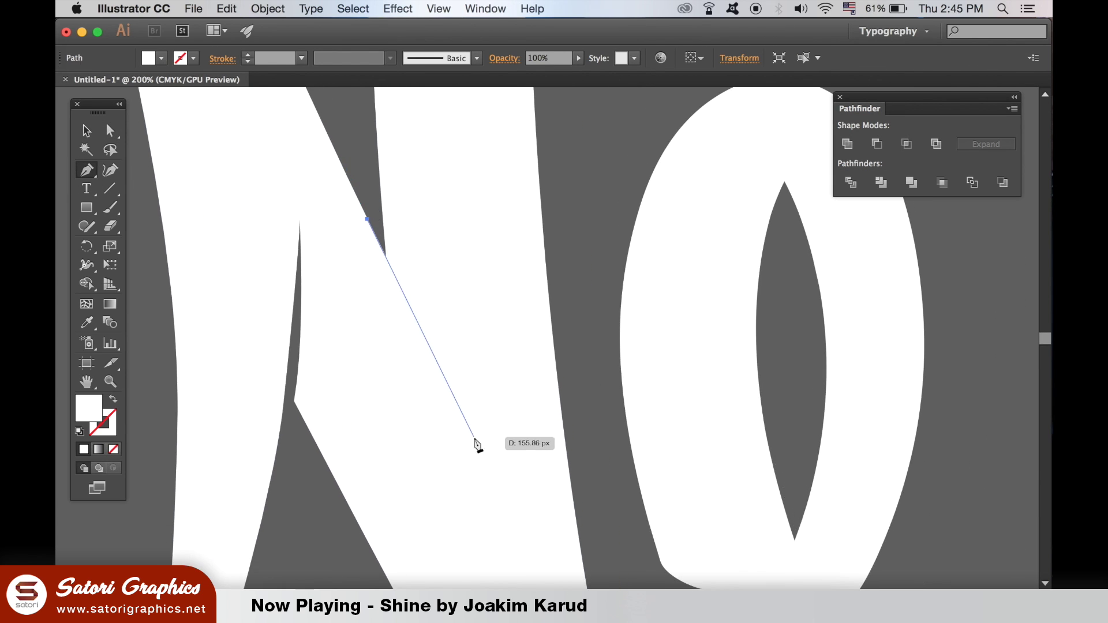
left_click(476, 442)
left_click(368, 219)
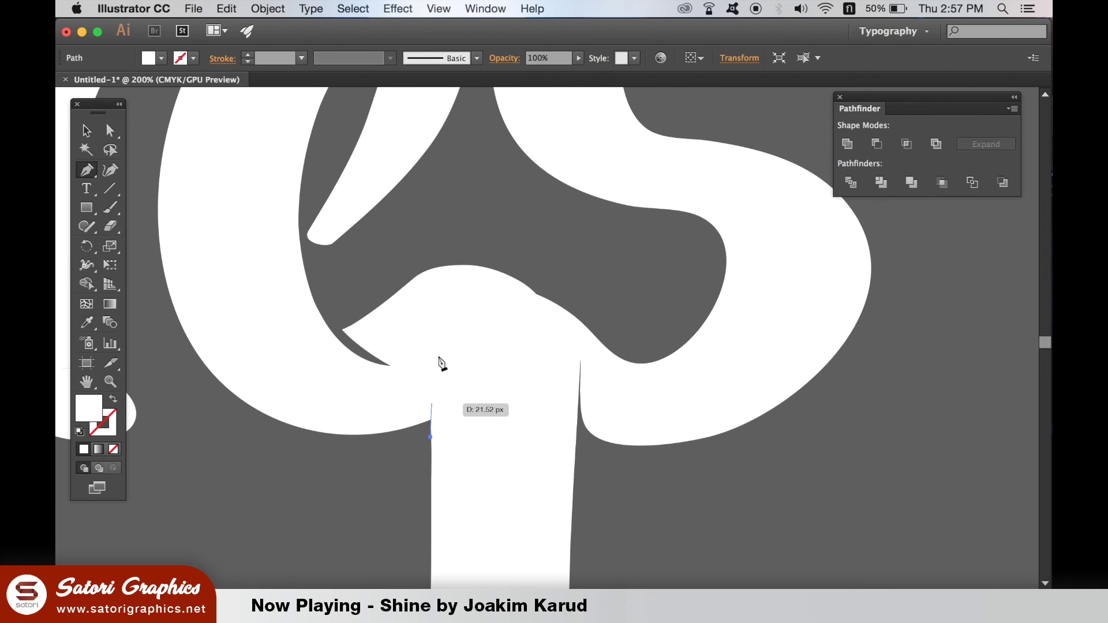
- Draw a curved wedge where the e's tail meets the descending stem and subtract it from the e
left_click_drag(458, 314, 488, 282)
left_click_drag(417, 448, 423, 552)
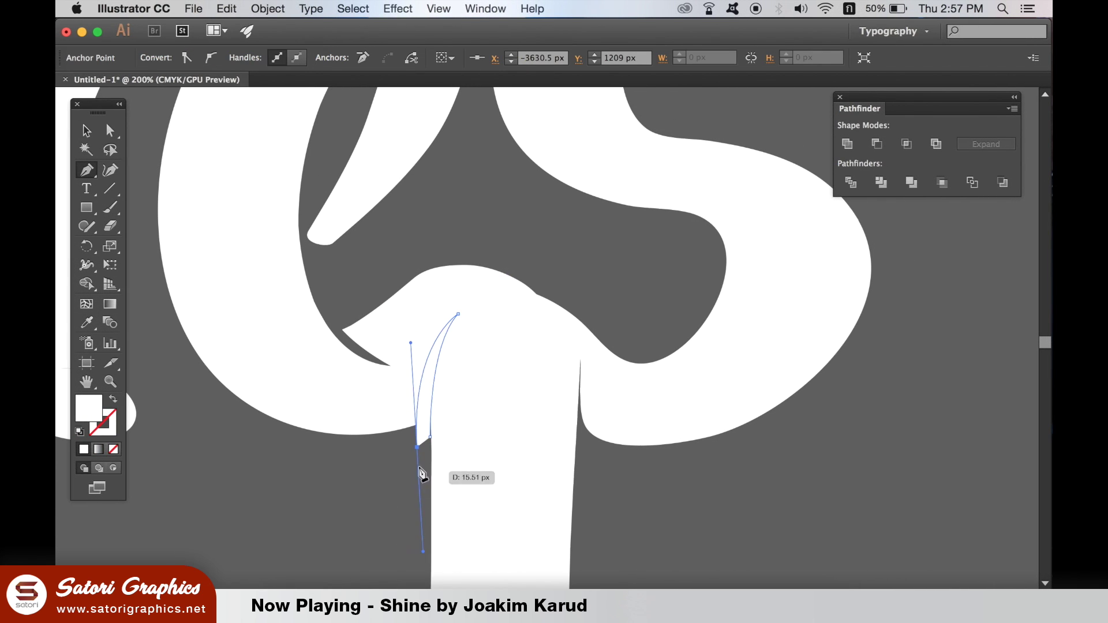
left_click(431, 439)
key("v")
left_click(430, 297, "shift")
left_click(877, 144)
left_click(893, 352)
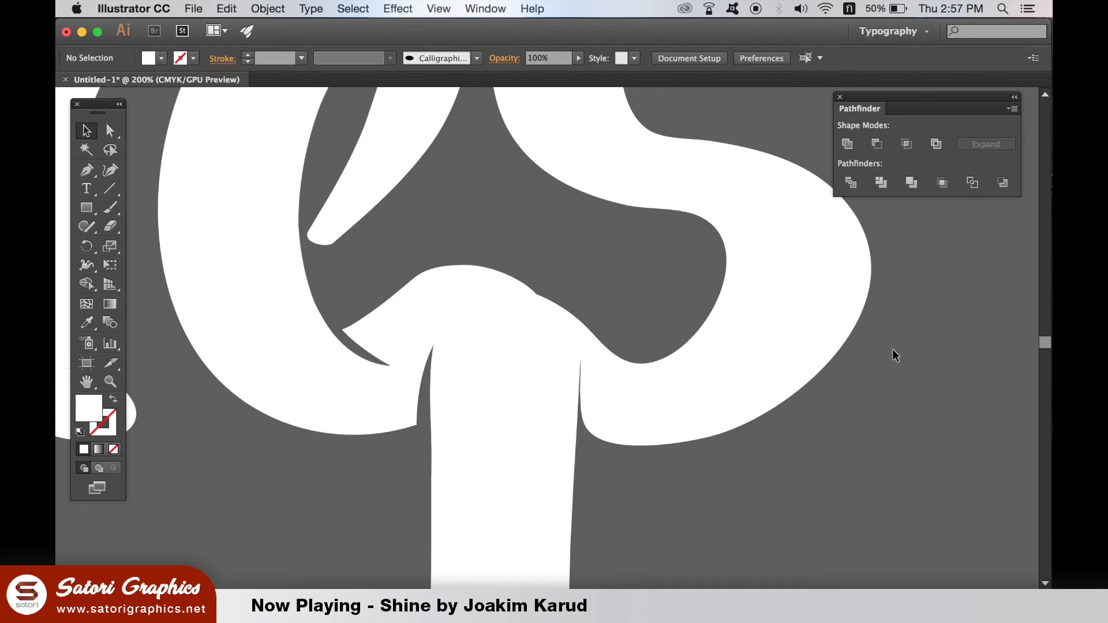
- Send the s shape with its descending stem to the back of the stacking order
key("super+minus")
key("super+minus")
key("super+minus")
key("super+minus")
key("super+minus")
key("super+equal")
key("super+equal")
key("super+equal")
key("super+equal")
key("super+equal")
key("super+equal")
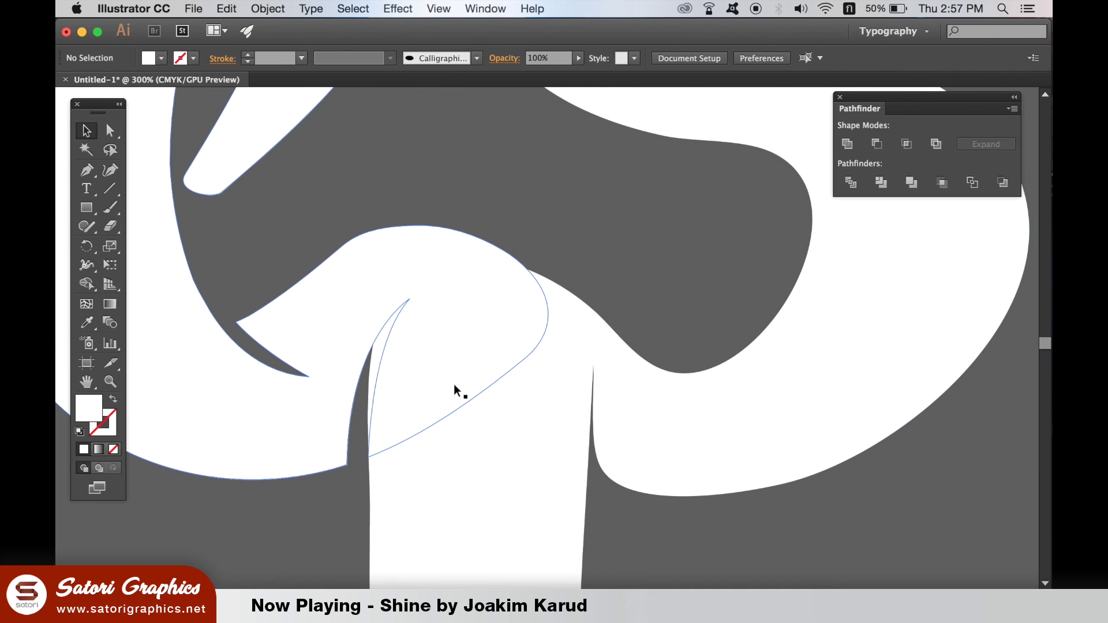
left_click(508, 438)
left_click(268, 8)
mouse_move(280, 41)
left_click(478, 86)
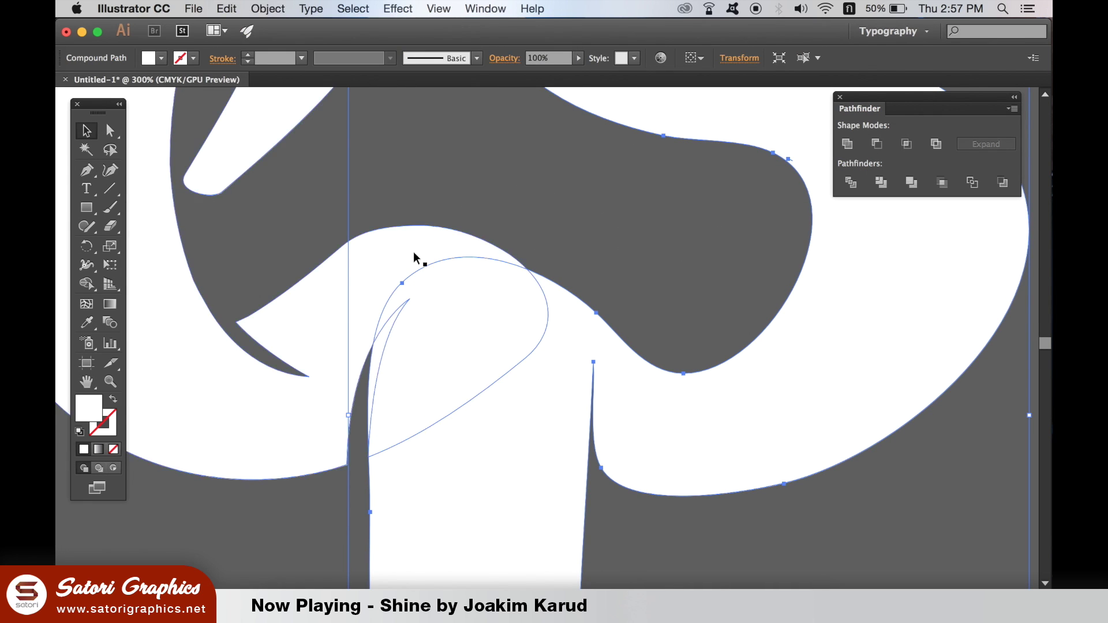
- Lengthen and curve the slit beside the stem by moving the e's tip anchor and its handle
left_click(171, 142)
key("a")
left_click_drag(410, 299, 405, 278)
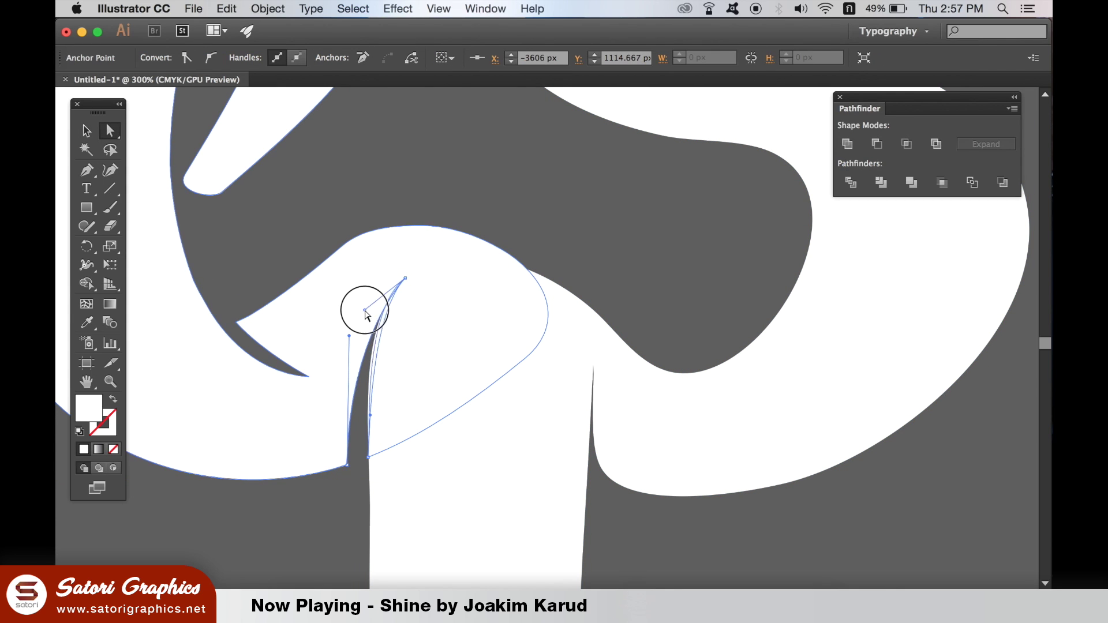
left_click_drag(346, 301, 345, 301)
left_click(602, 241)
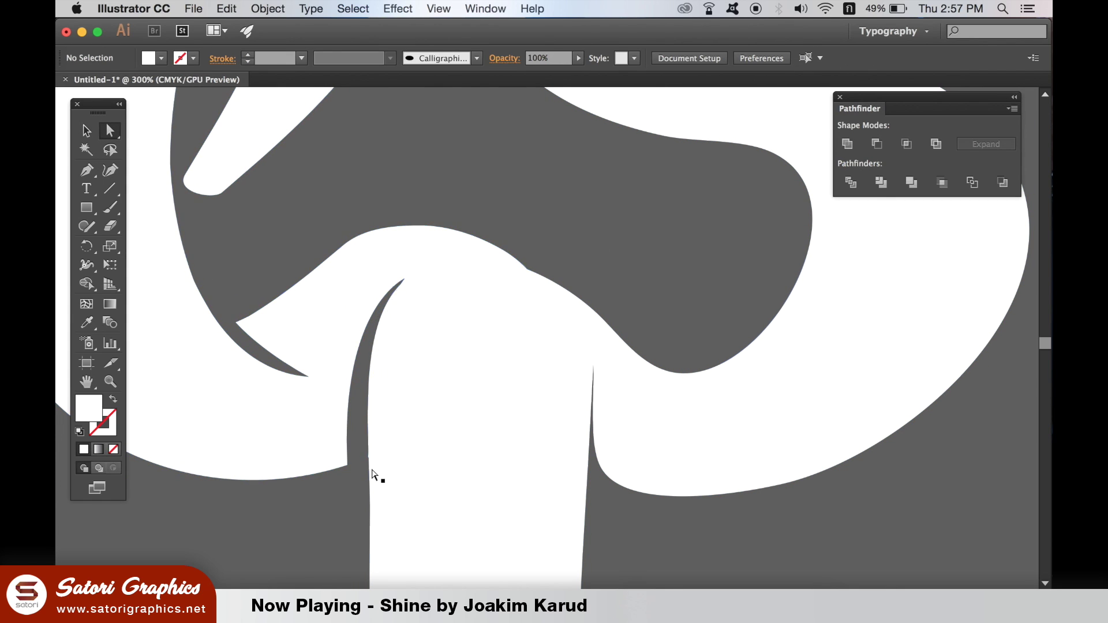
left_click(428, 403)
left_click(376, 459)
left_click(344, 472)
- Examine the whole "No cares" lettering for the overall look of the cut overlaps
key("super+minus")
key("super+minus")
key("super+minus")
key("super+minus")
key("super+minus")
key("super+minus")
key("super+minus")
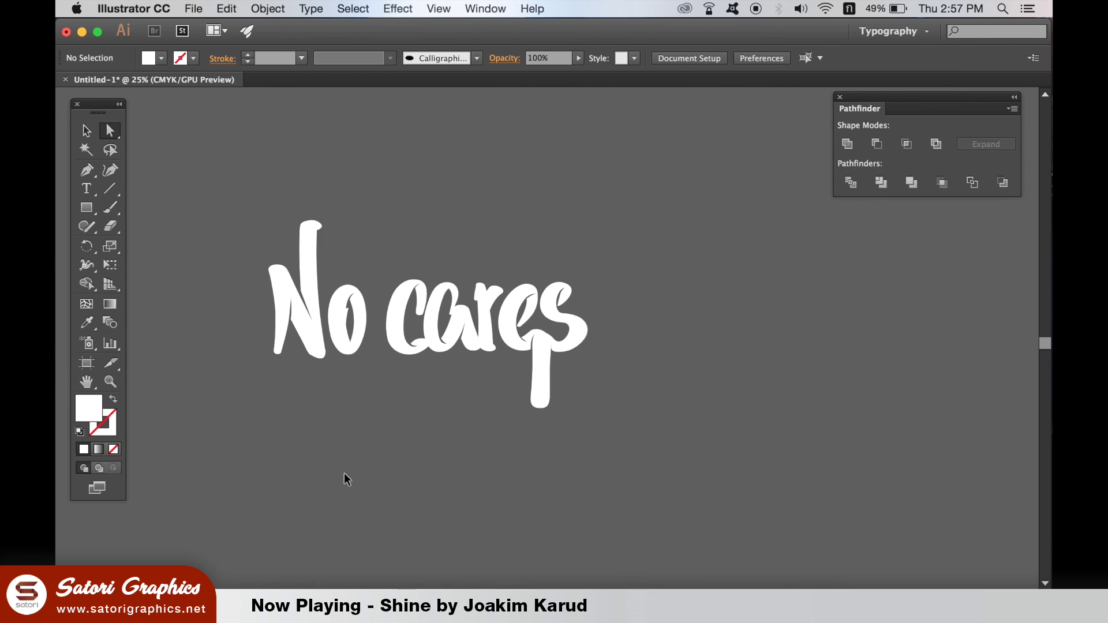
left_click_drag(346, 473, 390, 482)
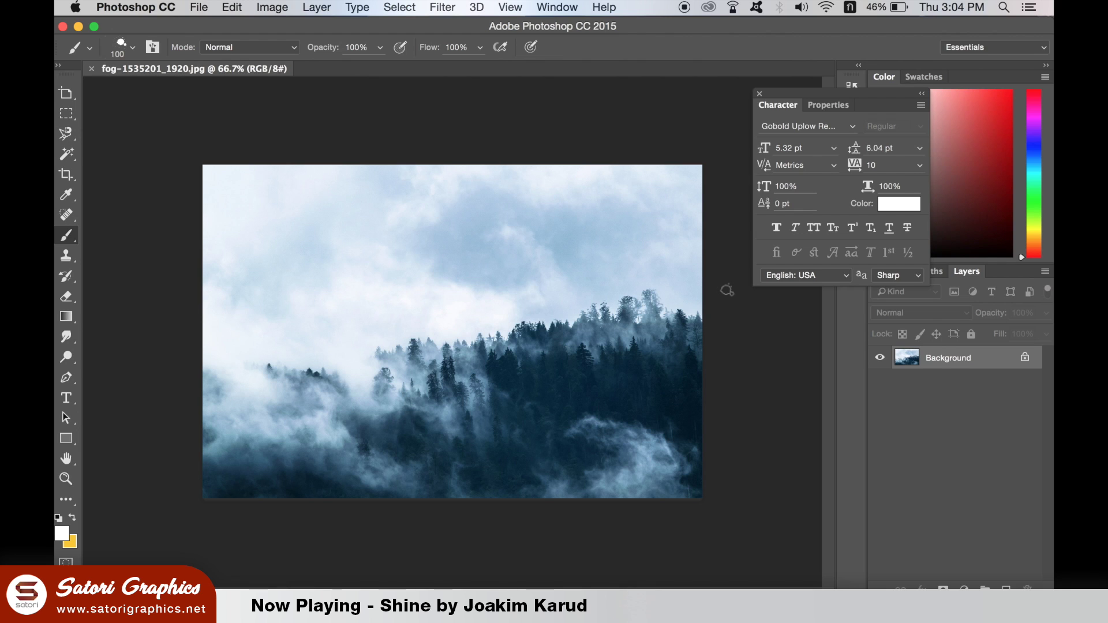
- In Photoshop, convert the fog photo's Background into a regular layer and disable its G and B channels in the blending options
double_click(952, 368)
key("Return")
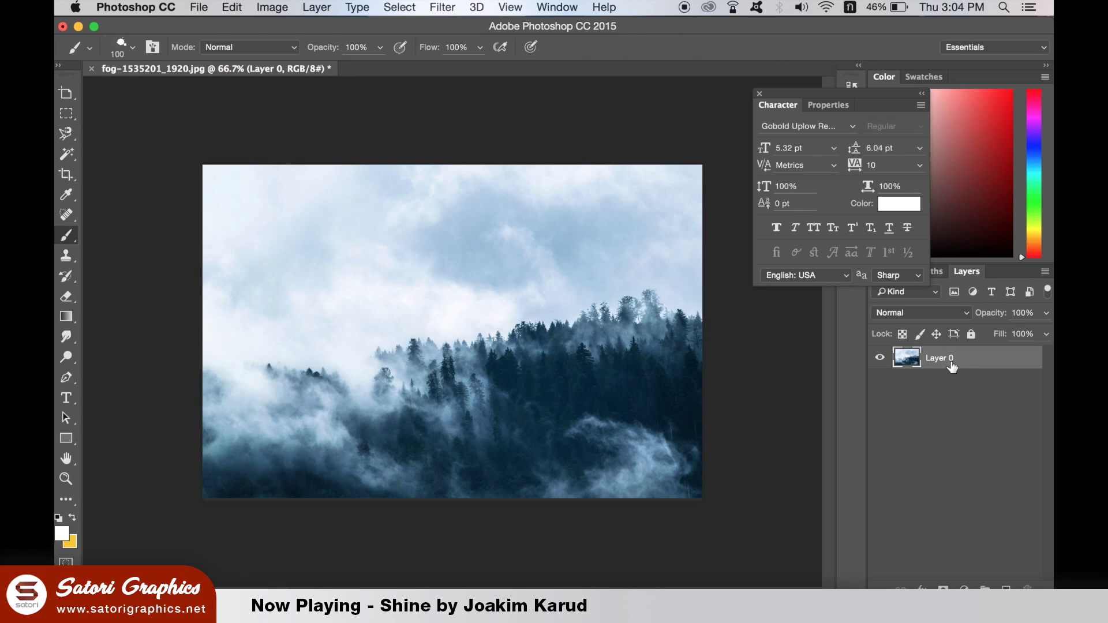
double_click(912, 361)
left_click(567, 225)
left_click(599, 225)
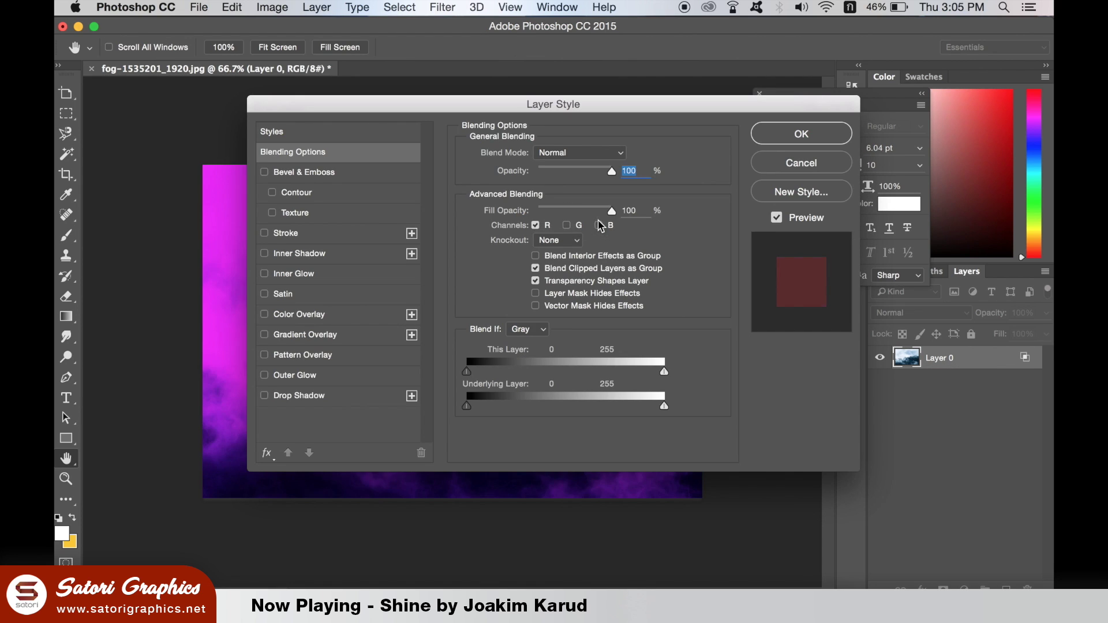
left_click(801, 133)
- Duplicate Layer 0 and in the copy's blending options disable the R channel and enable the G and B channels
key("ctrl+j")
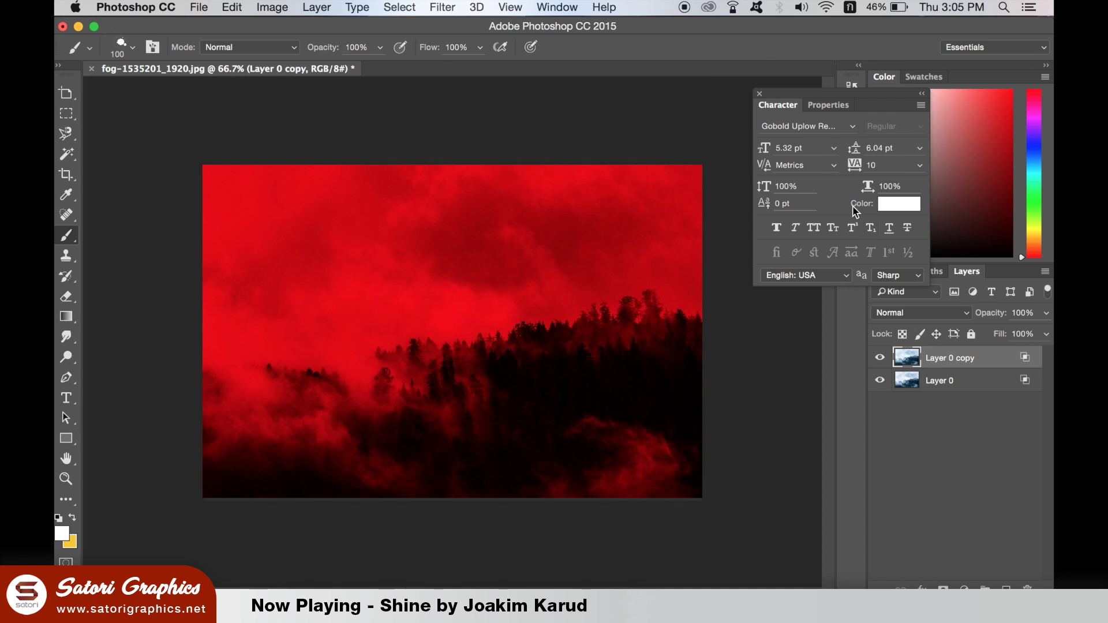
double_click(913, 354)
left_click(536, 225)
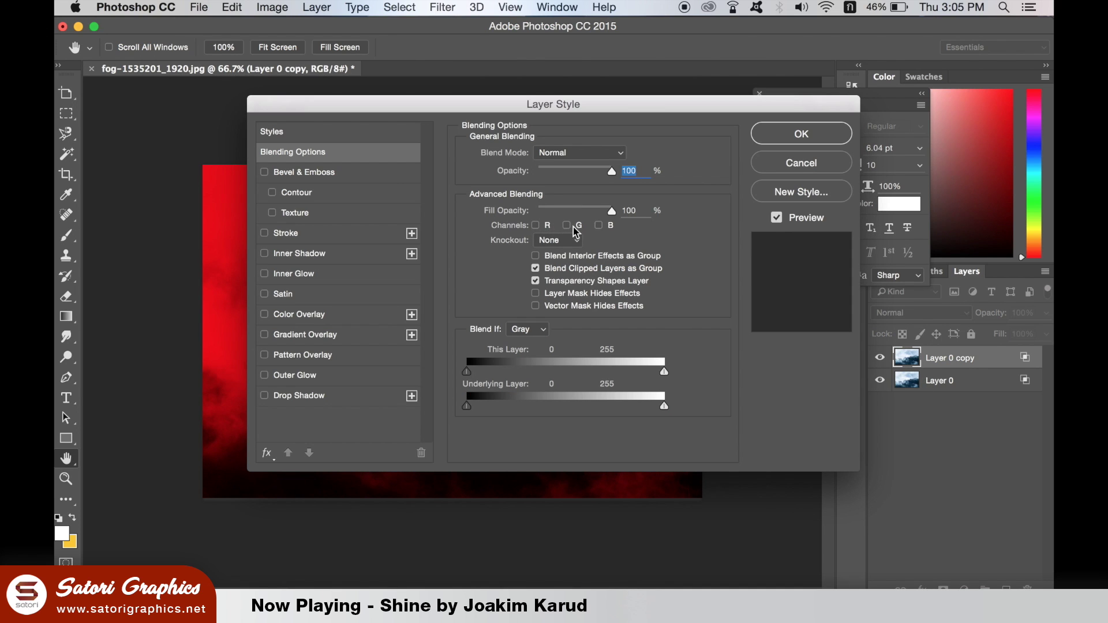
left_click(568, 225)
left_click(599, 226)
left_click(797, 132)
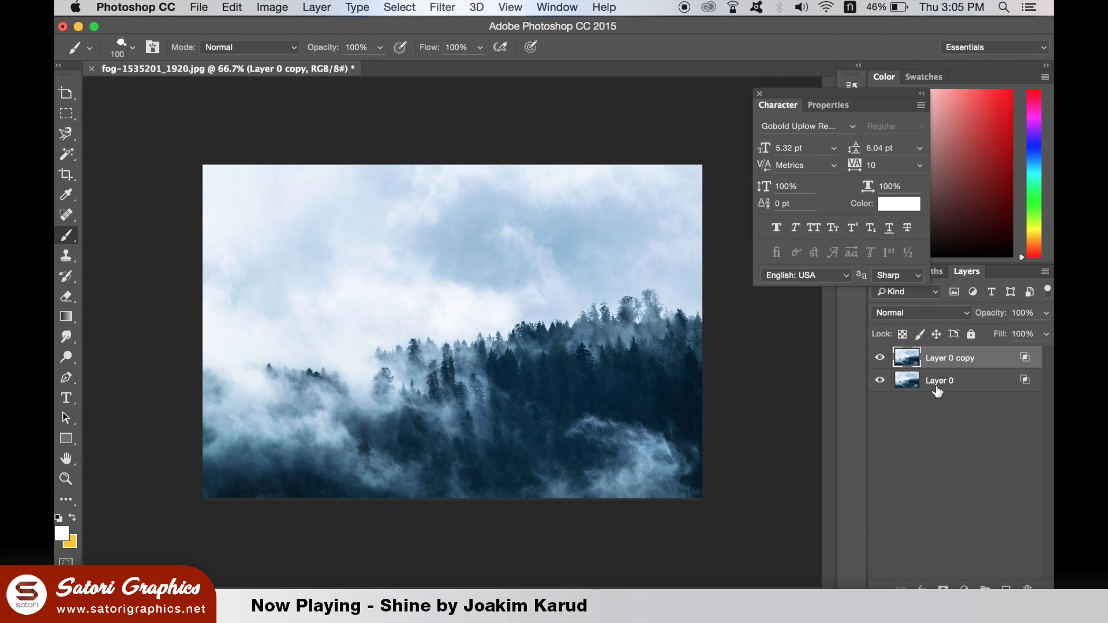
- Nudge the Layer 0 copy slightly to the left to offset its green and blue channels from the red one
left_click(67, 94)
left_click(146, 134)
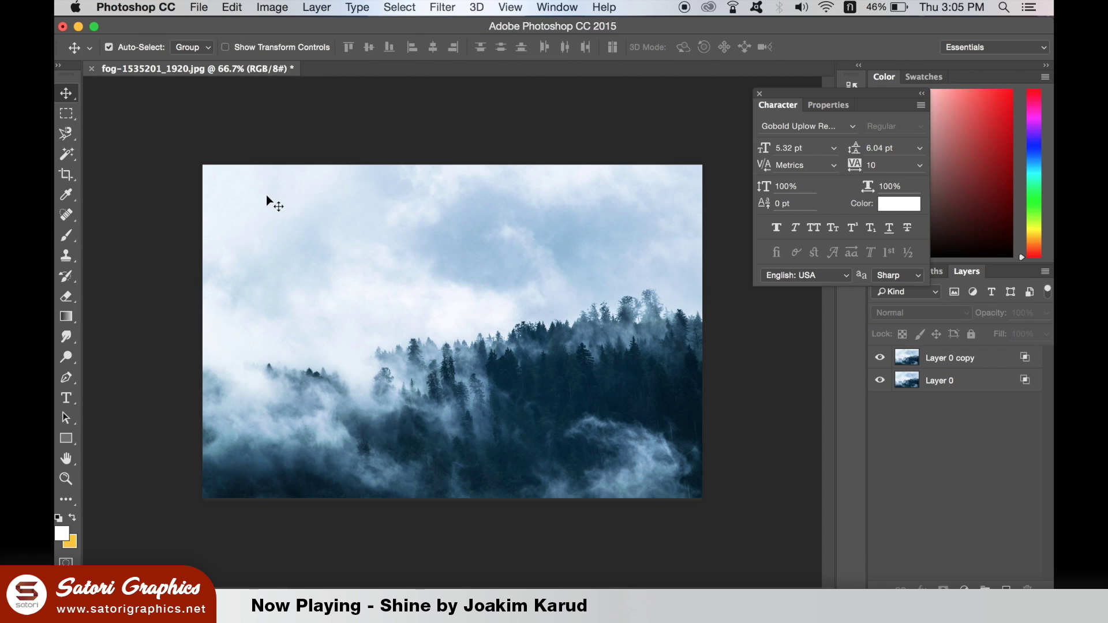
left_click(939, 361)
key("Left")
key("Left")
key("Left")
key("Left")
key("Left")
key("Left")
key("Left")
key("Left")
key("Left")
key("Left")
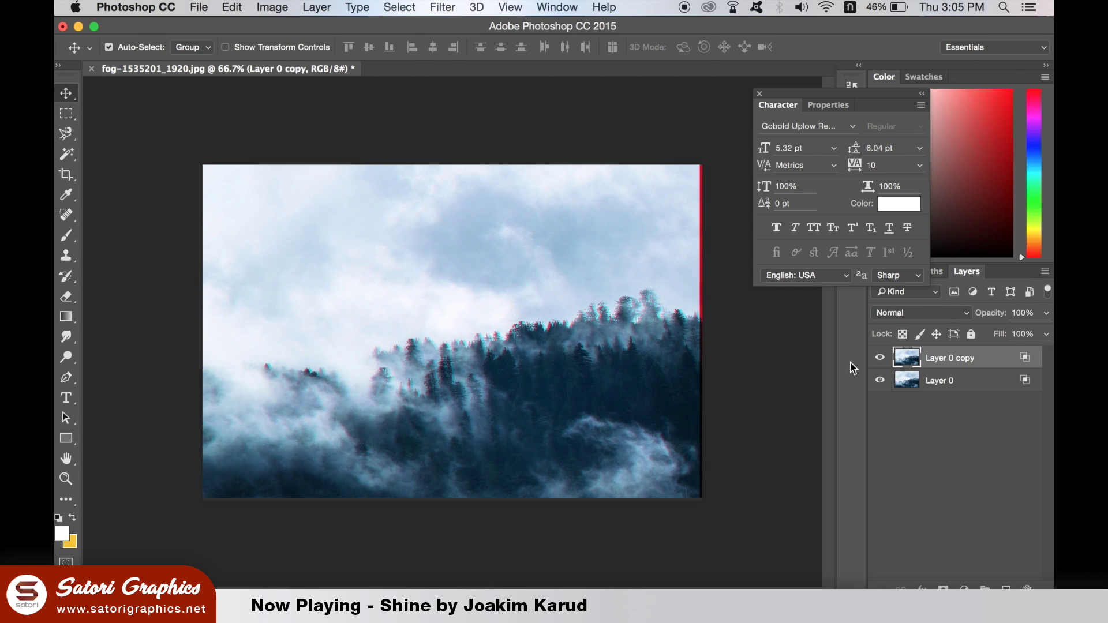
- Offset Layer 0 slightly to the right and check the red and cyan fringes on the trees up close
left_click(936, 382)
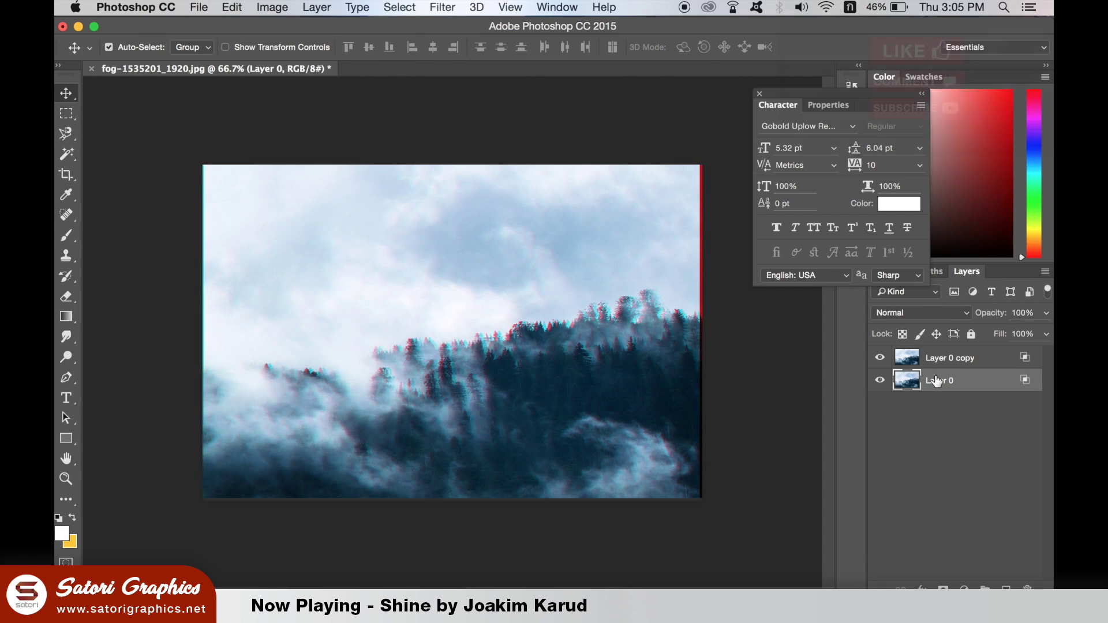
key("super+plus")
key("super+plus")
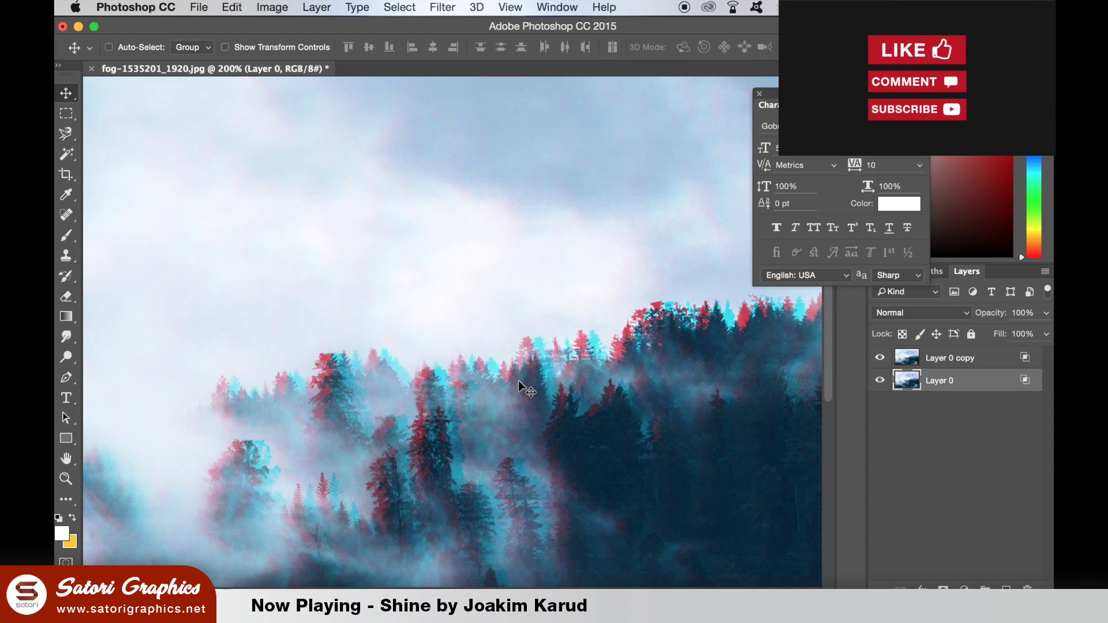
key("super+minus")
key("super+minus")
key("super+minus")
key("super+minus")
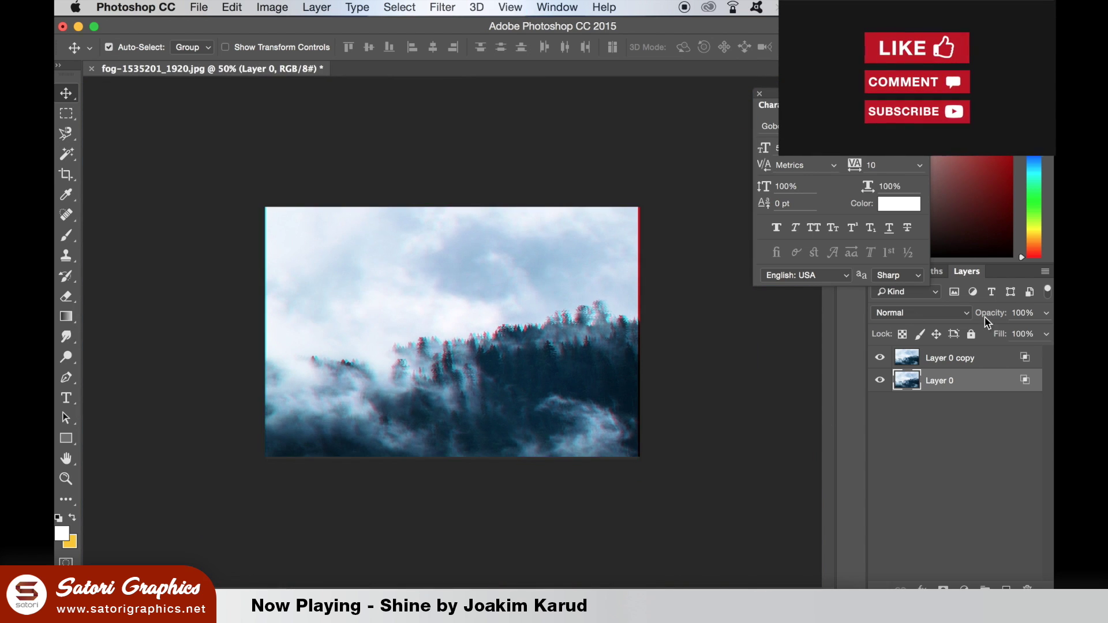
- Enlarge both fog photo layers together proportionally and reposition them so the treeline sits higher and fills more of the canvas
key("super+t")
key("super+minus")
left_click_drag(327, 248, 215, 175)
left_click_drag(425, 330, 456, 331)
left_click_drag(247, 175, 237, 168)
left_click_drag(520, 355, 533, 364)
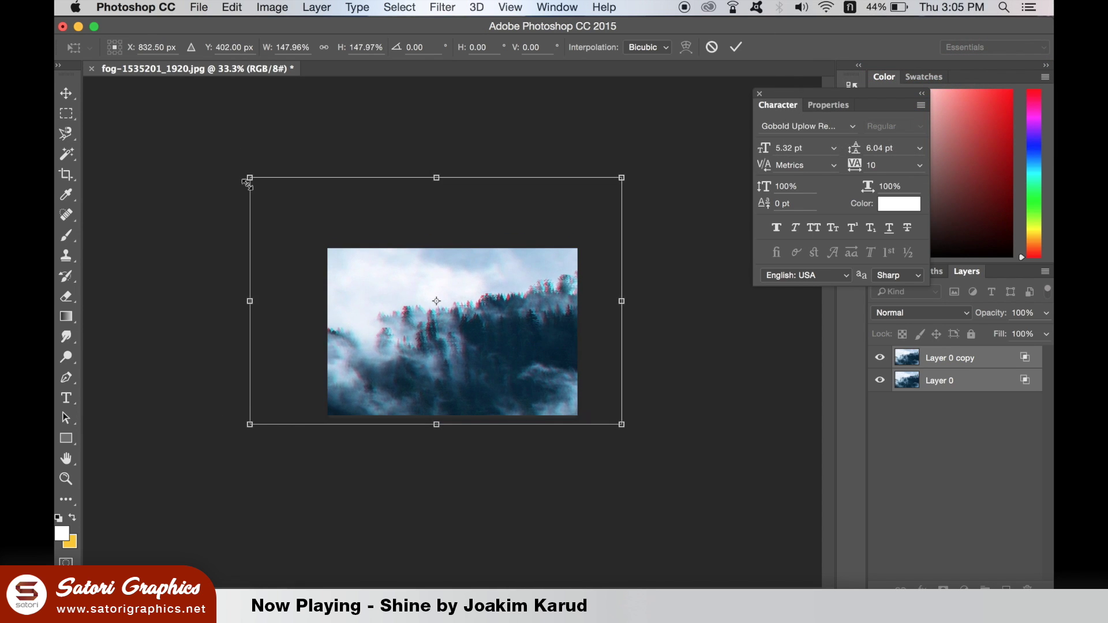
left_click_drag(250, 177, 196, 142)
left_click_drag(438, 327, 467, 327)
key("Return")
key("super+plus")
key("super+plus")
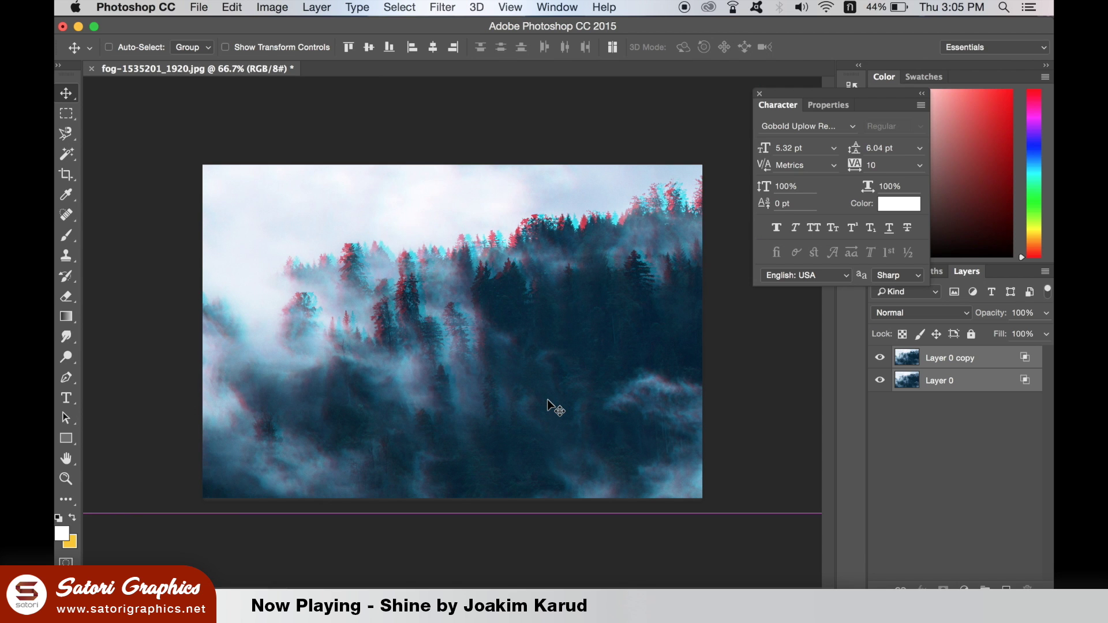
- Paste the white "No cares" lettering onto the photo, scale it down and place it near the centre of the canvas
key("super+v")
key("super+t")
left_click_drag(701, 168, 589, 248)
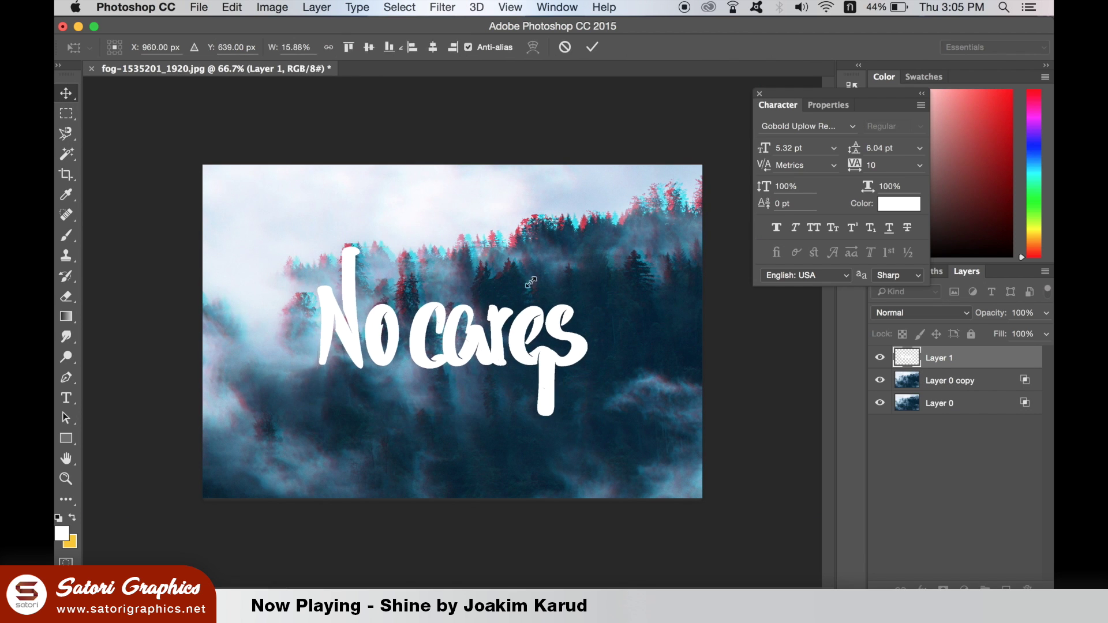
left_click_drag(511, 345, 527, 357)
key("super+minus")
key("super+plus")
key("super+t")
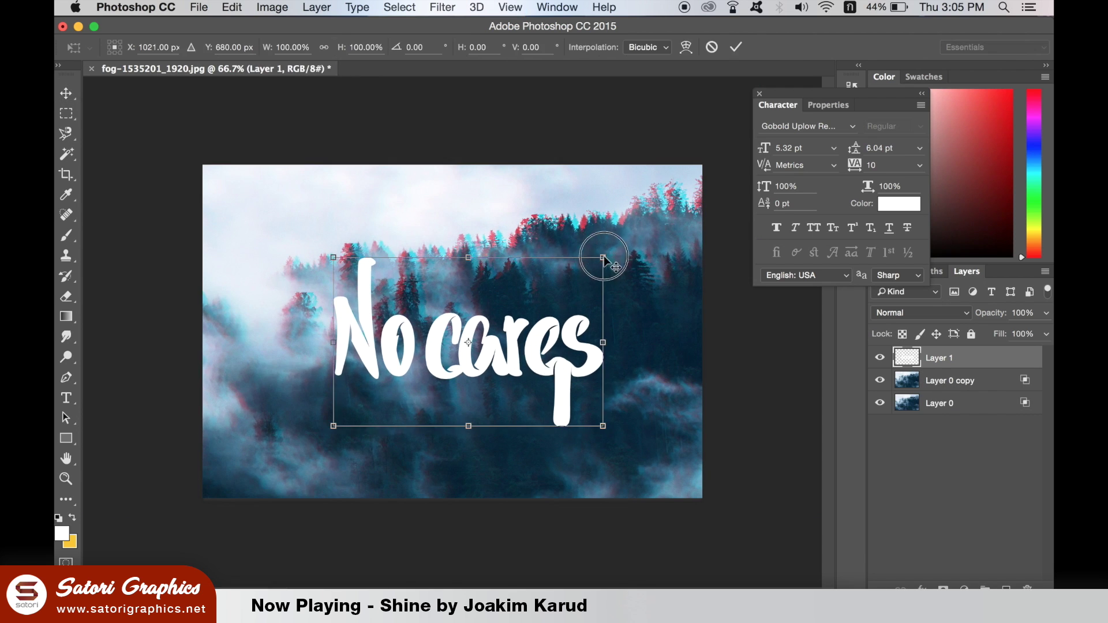
key("Return")
- Stamp a white splatter with a 124 px splatter brush on the tip of the N's tall stem
key("super+plus")
key("super+plus")
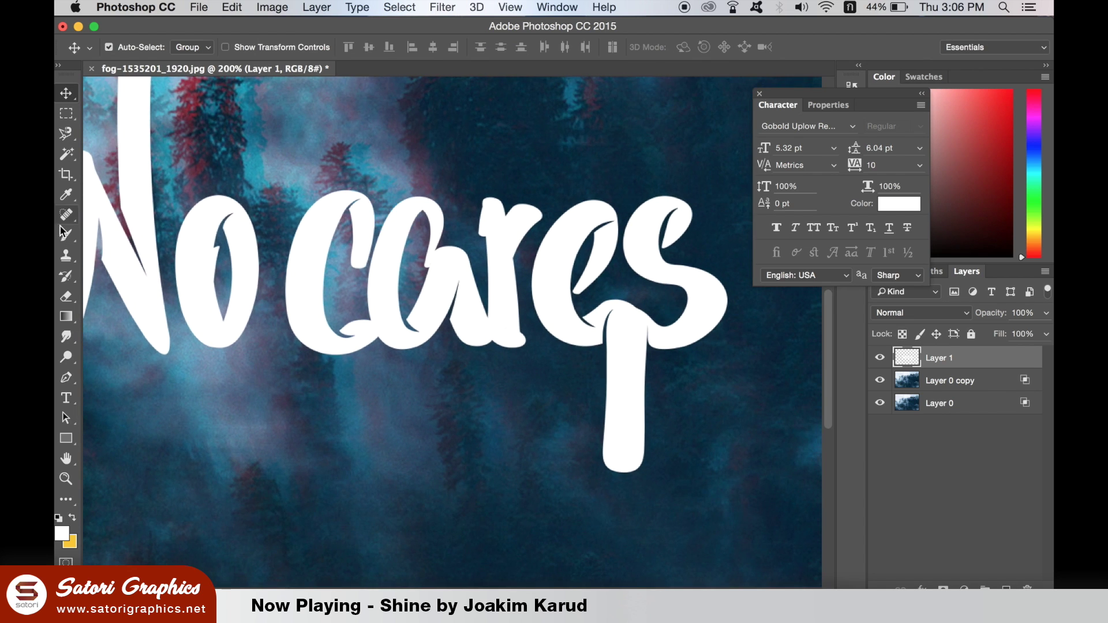
left_click(64, 234)
scroll(622, 458, "up", 10)
scroll(520, 375, "left", 10)
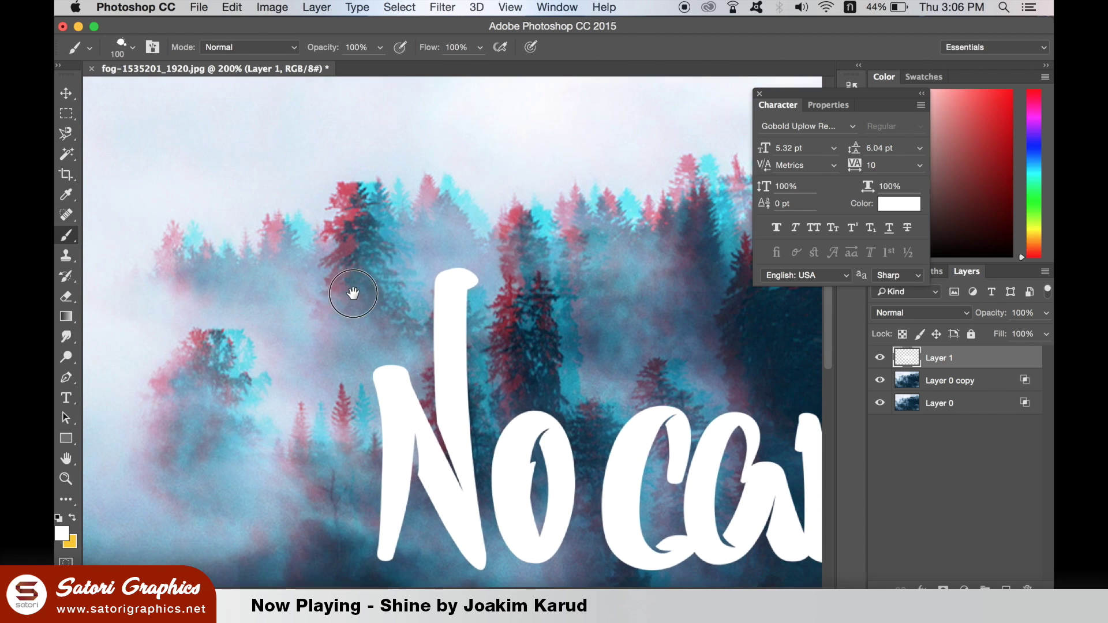
left_click(124, 47)
left_click(455, 280)
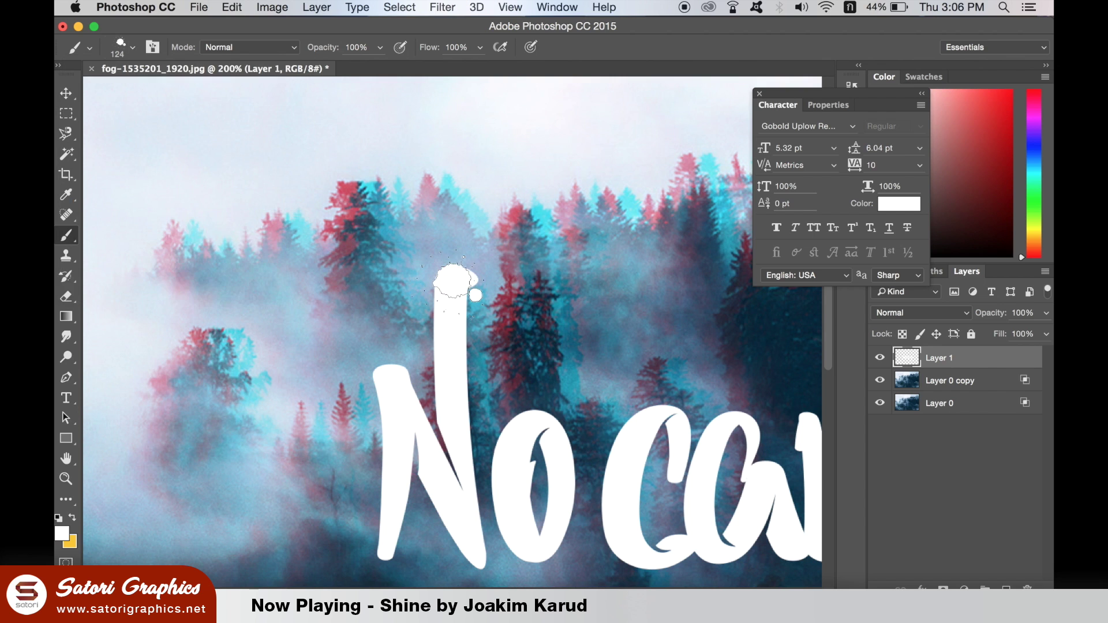
- Stamp a round splat with a 92 px splatter brush on the foot of the lettering's descending stem
left_click(132, 47)
left_click(186, 96)
key("Return")
scroll(441, 138, "down", 8)
scroll(440, 139, "right", 8)
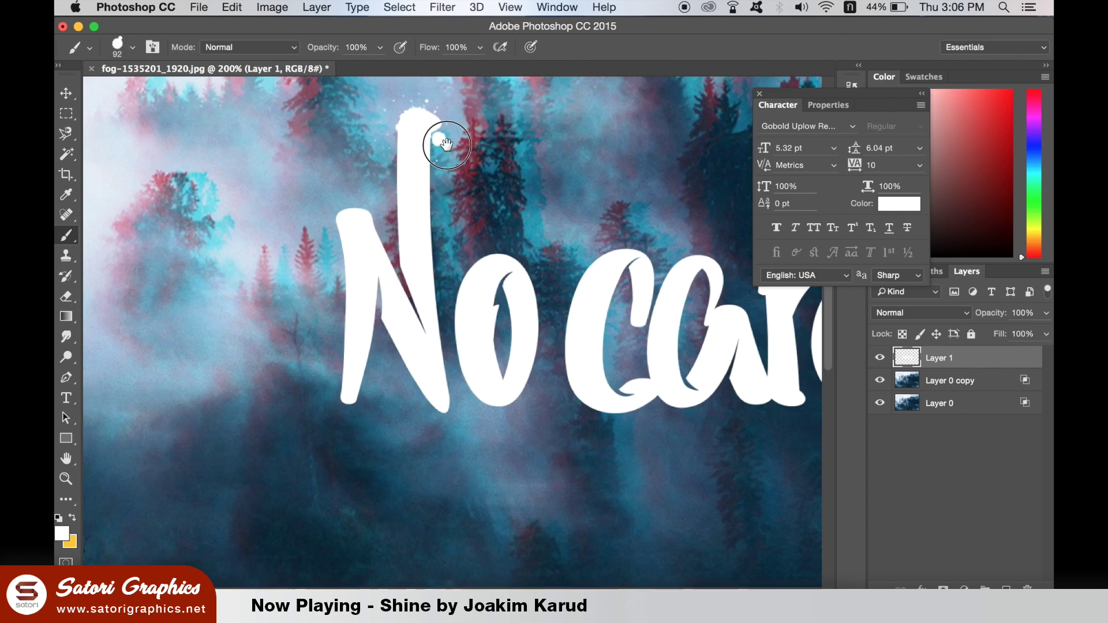
left_click(666, 375)
scroll(445, 354, "up", 5)
scroll(445, 354, "left", 6)
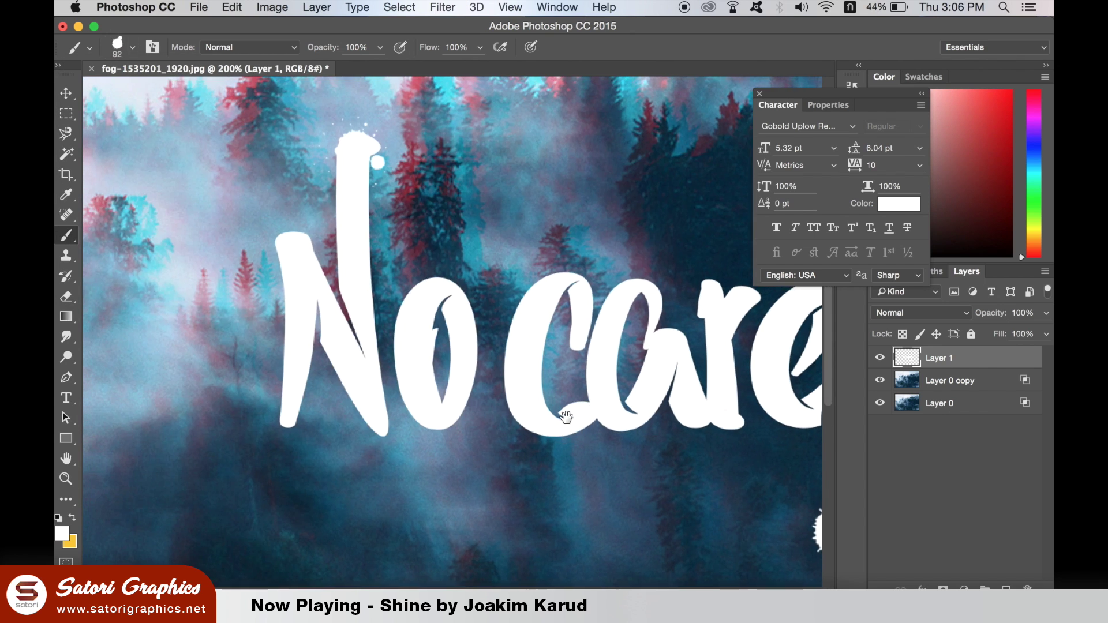
- Use the long drip brush to stamp a 150 px drip under the o and a 182 px drip under the r
left_click(132, 48)
left_click(209, 238)
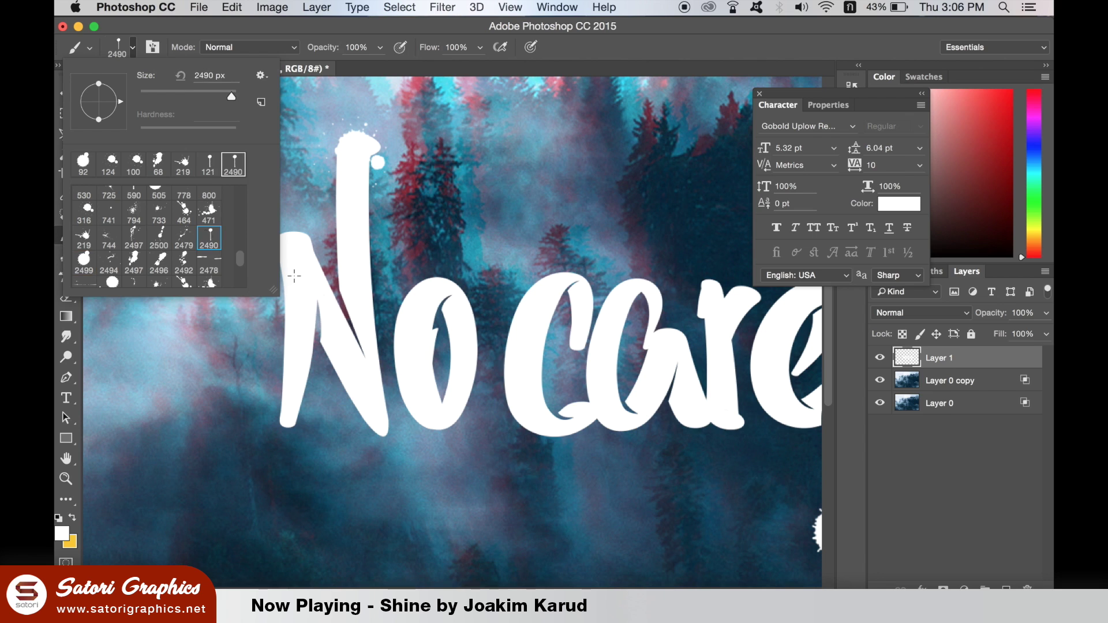
key("Return")
left_click(426, 411)
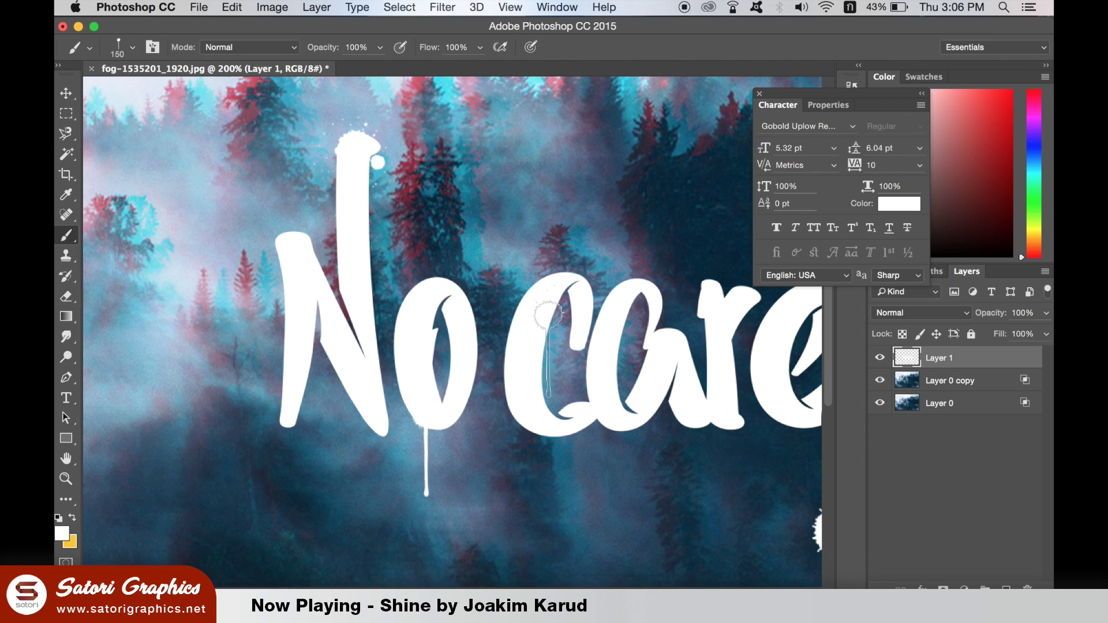
left_click(132, 48)
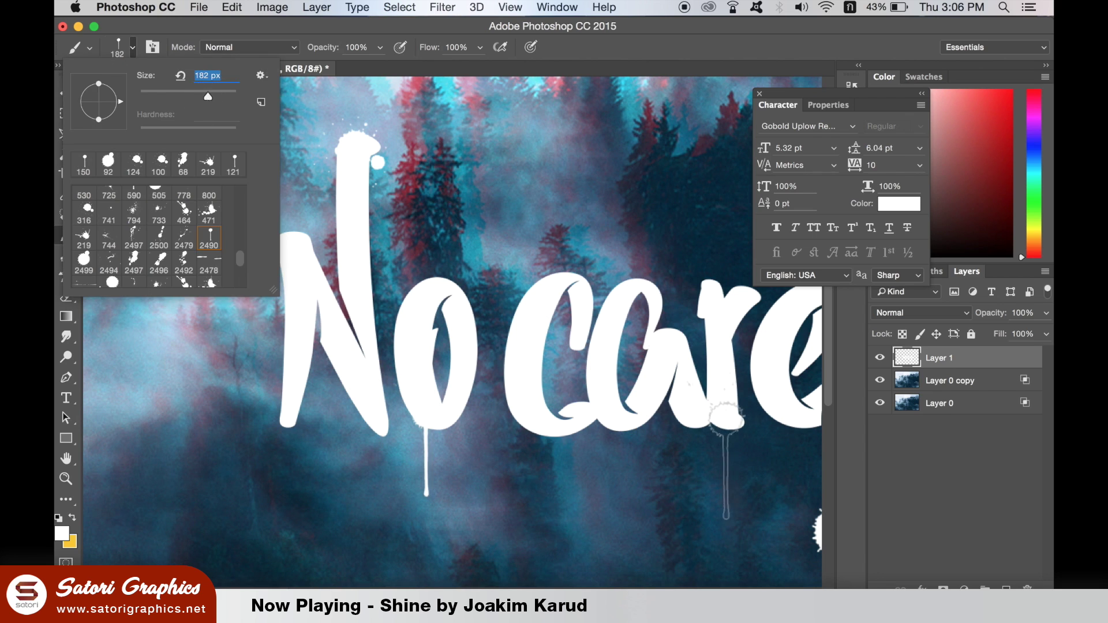
key("Return")
left_click(723, 458)
- Add a 95 px spiky splatter to the tip of the N's tall stem
left_click(130, 51)
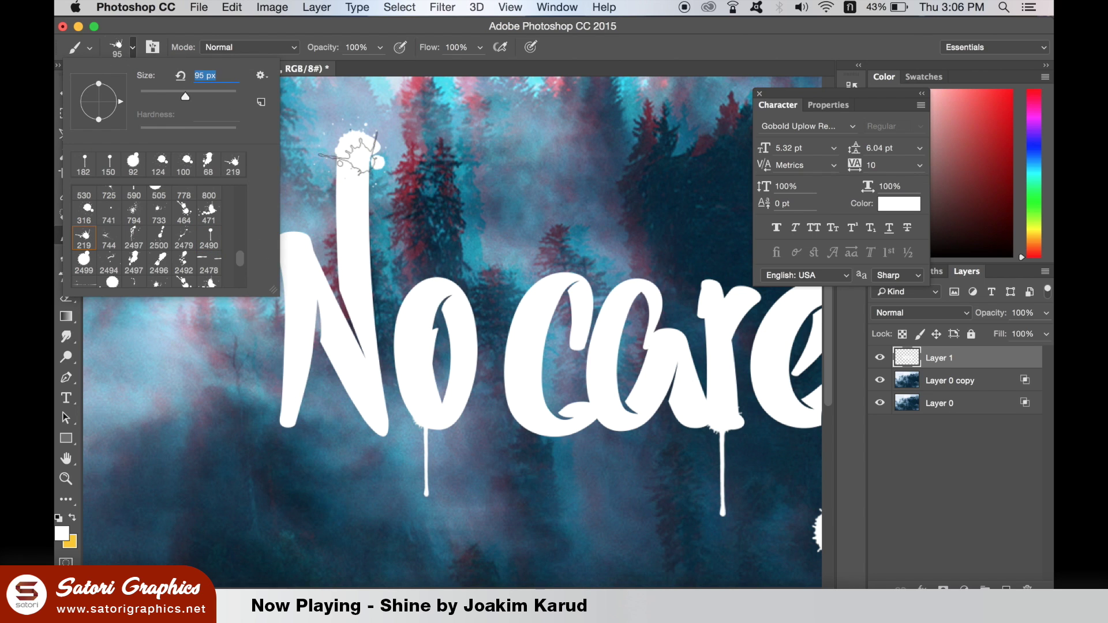
key("Return")
left_click(350, 151)
- Use the short drip brush at 175 px to stamp a second drip under the o and one below the descending stem
left_click(132, 48)
scroll(241, 261, "down", 1)
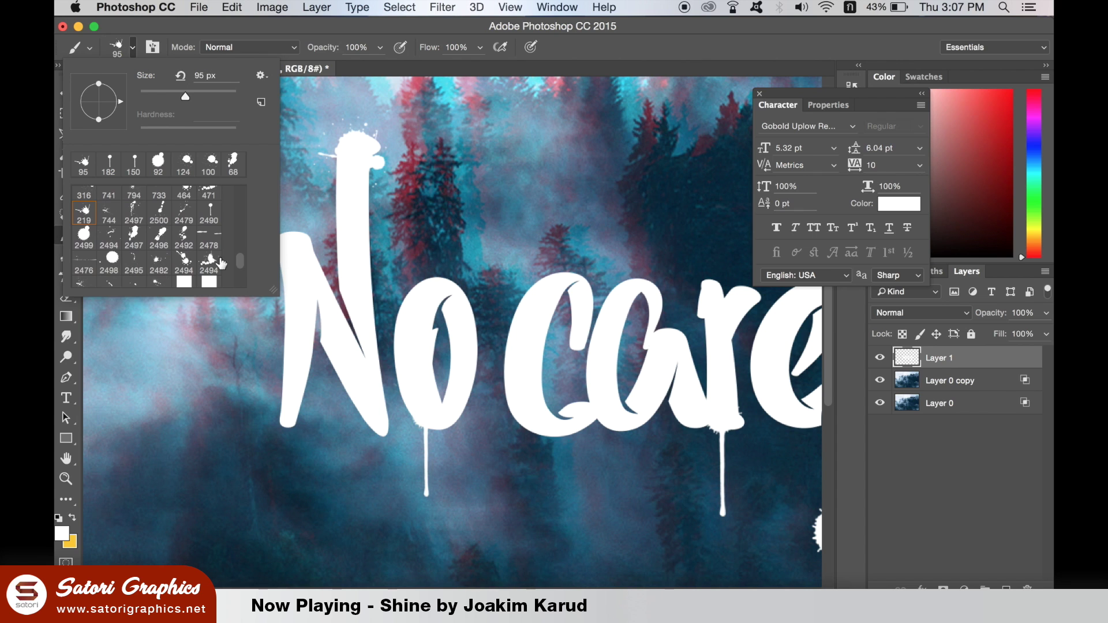
left_click_drag(235, 255, 237, 249)
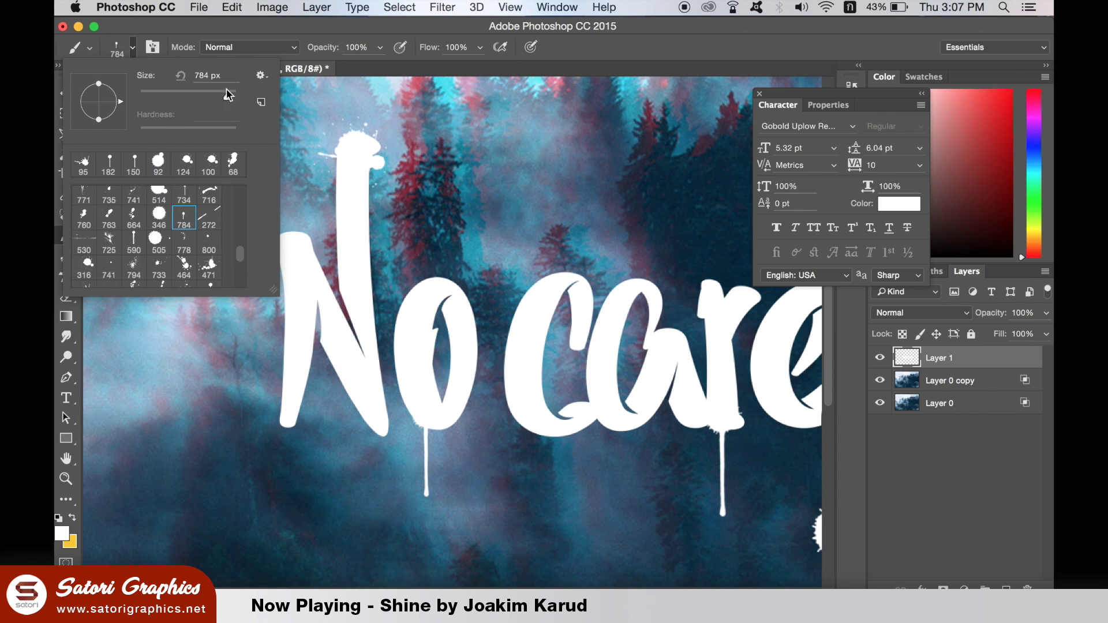
left_click(440, 417)
mouse_move(541, 322)
left_mouse_down()
mouse_move(405, 322)
mouse_move(280, 233)
left_mouse_up()
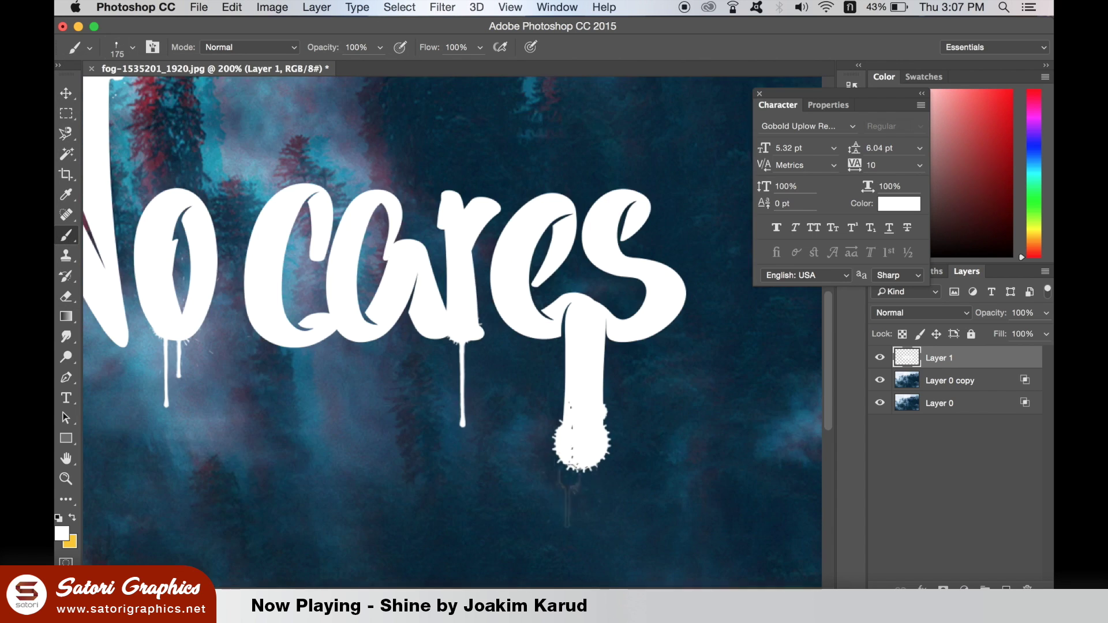
scroll(450, 329, "left", 3)
scroll(450, 329, "up", 3)
- Stamp another drip with a 191 px drip brush beside the existing one under the r
left_click(132, 48)
left_click(133, 218)
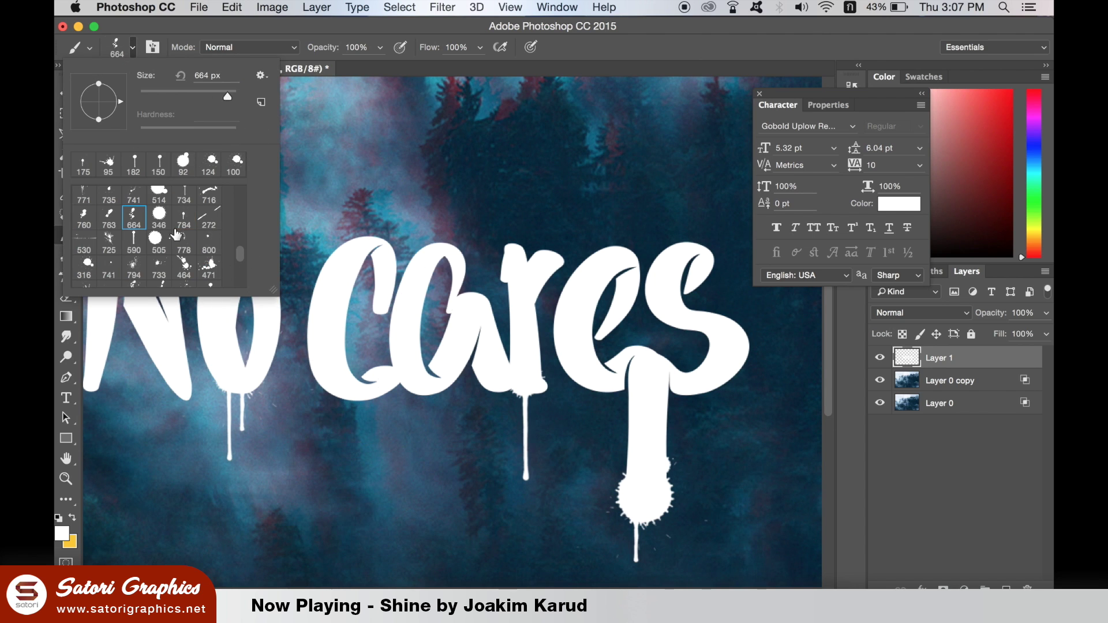
left_click(497, 432)
key("super+minus")
key("super+minus")
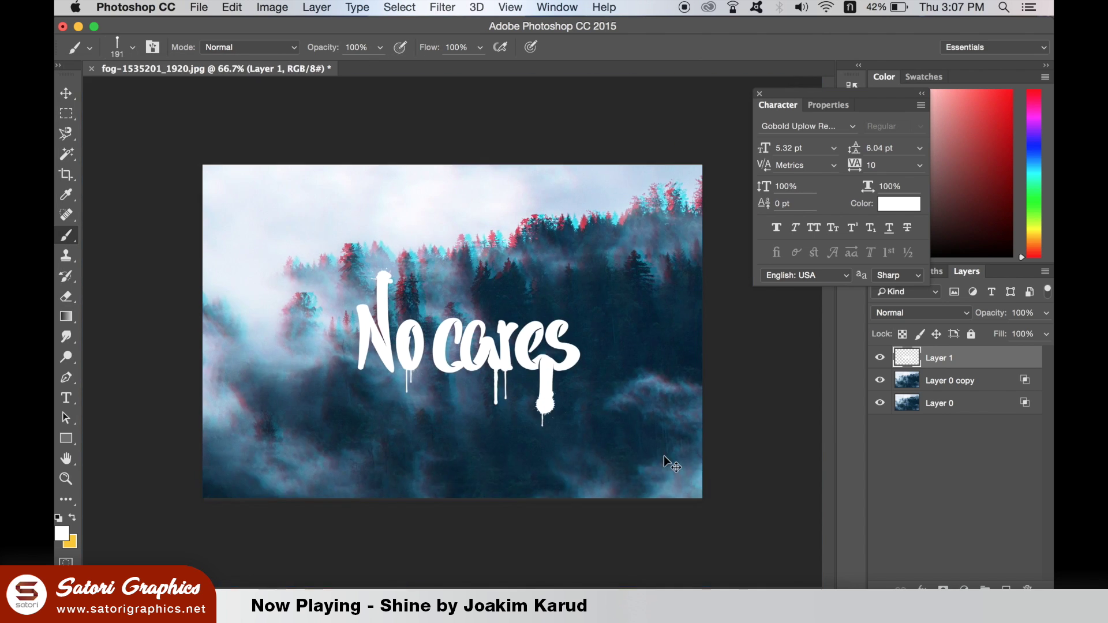
- Add splatters to the N's left stroke and the o, and drips under the N, the c and the s
key("super+plus")
left_click(132, 48)
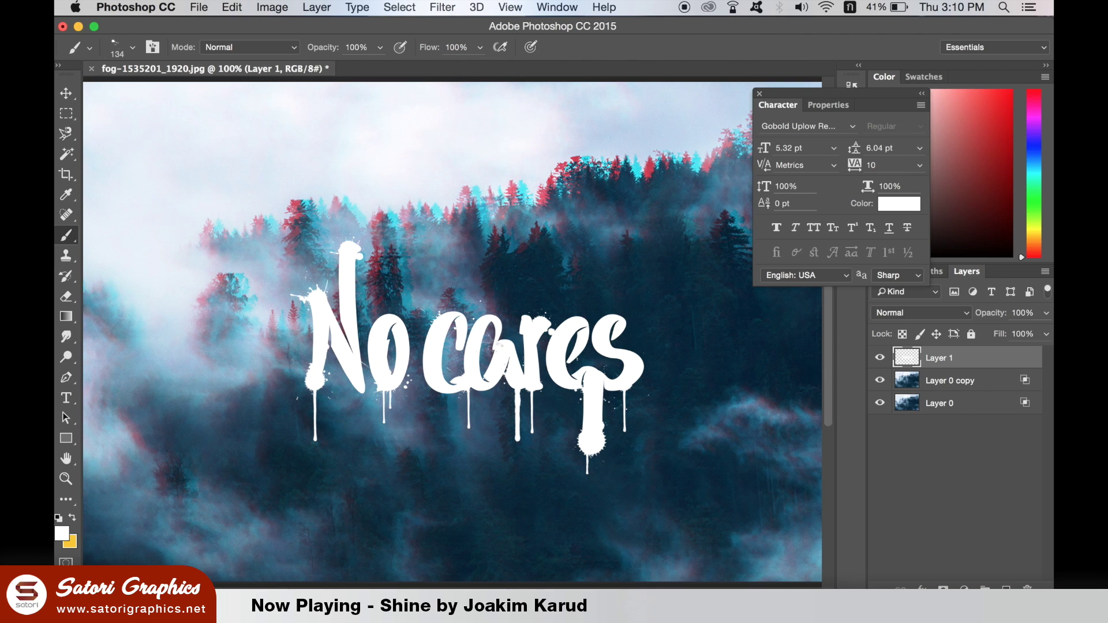
key("ctrl+minus")
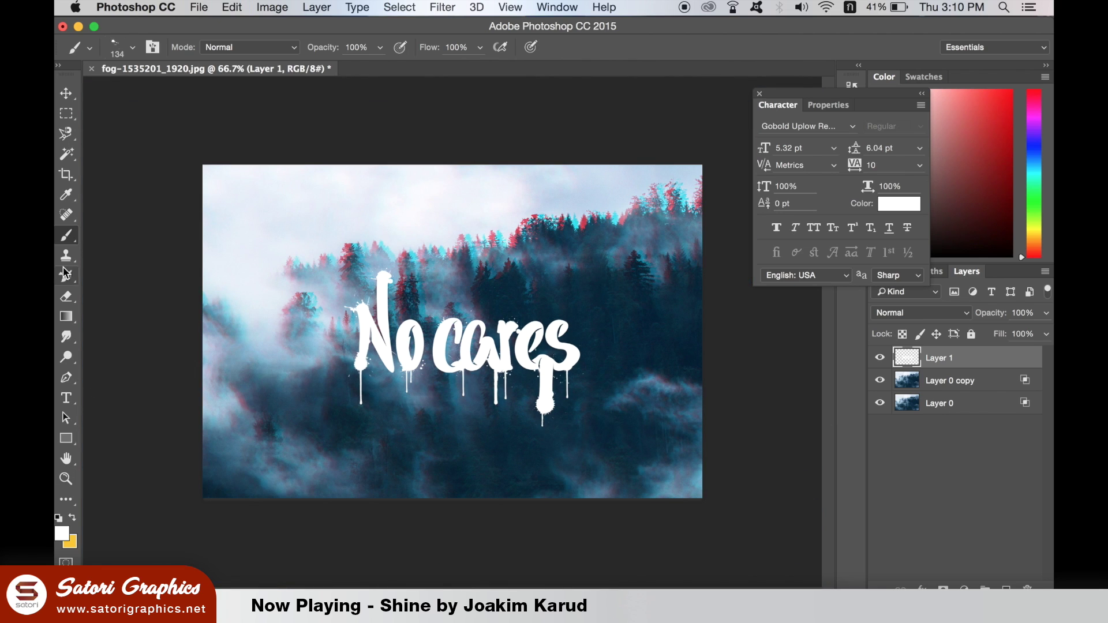
- Sample a dark navy from the forest area of the photo as the foreground colour
left_click(67, 195)
left_click(624, 304)
left_click(62, 534)
left_click(752, 490)
left_click(928, 313)
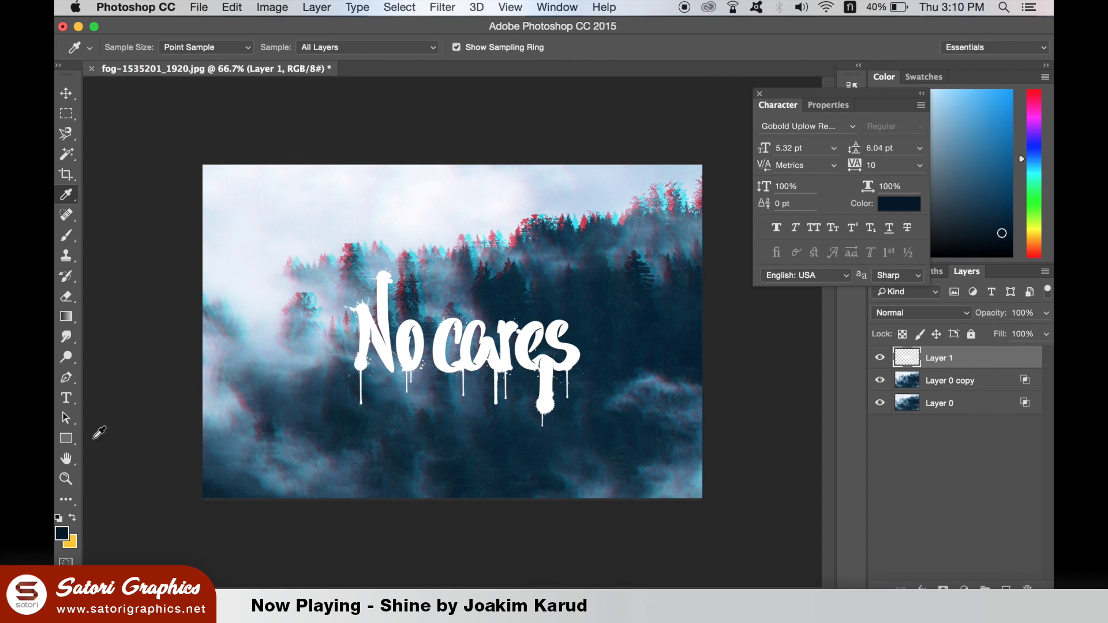
- Draw a dark navy rectangle of about 883 x 50 px beneath the lettering, spanning its width
key("u")
left_click_drag(348, 418, 580, 430)
left_click(73, 96)
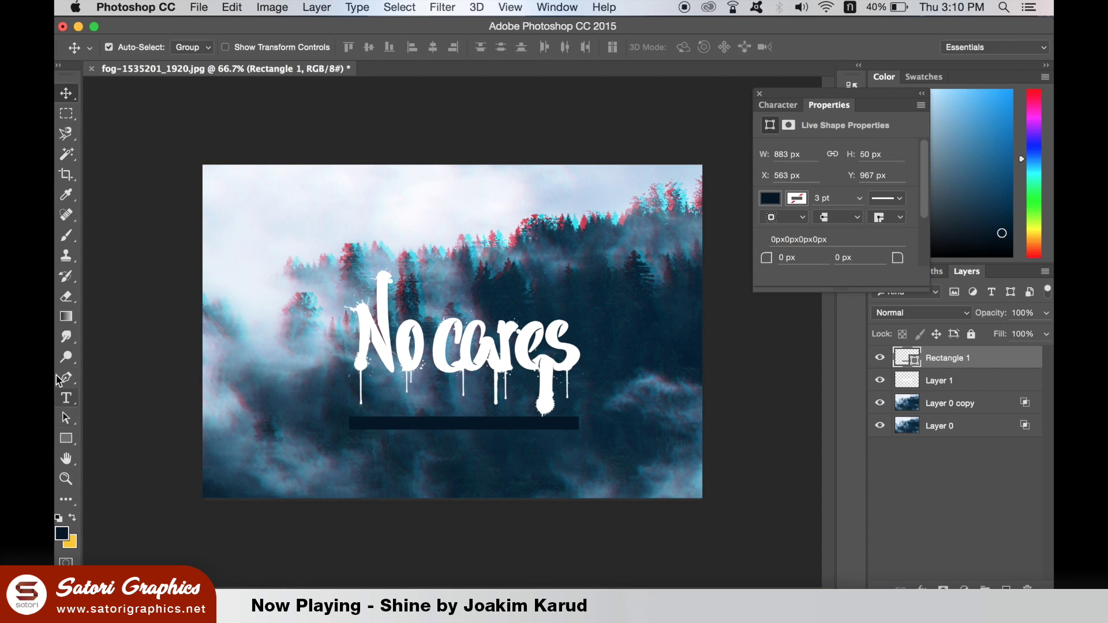
- Sample white from the lettering as the foreground colour and add the text "when you're flying high" below the navy bar
left_click(66, 197)
left_click(230, 198)
left_click(368, 325)
left_click(66, 400)
left_click(412, 479)
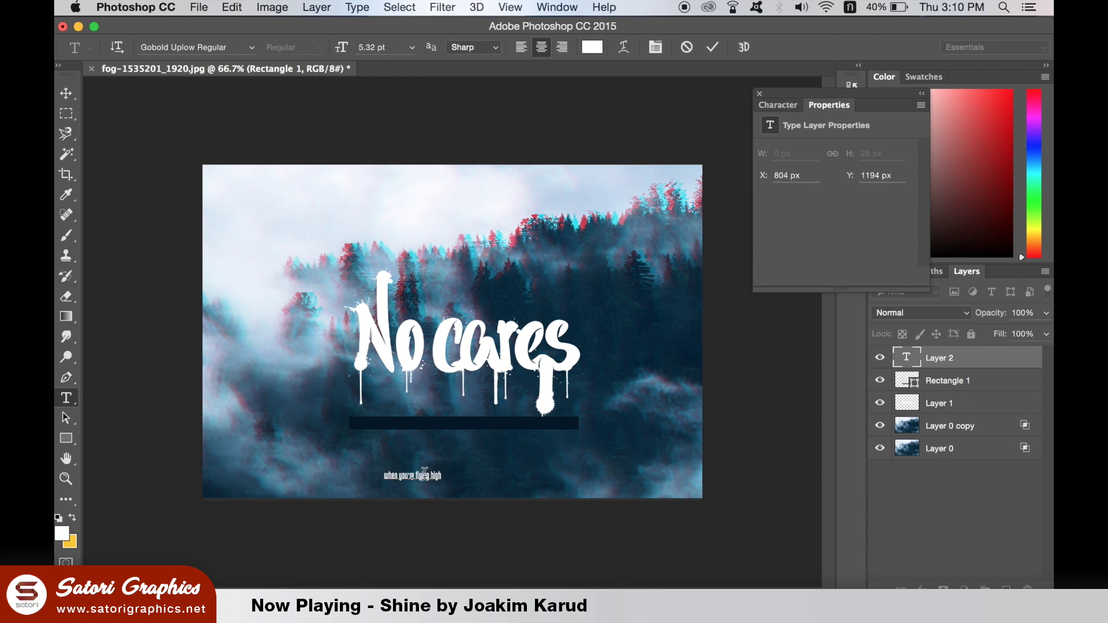
- Set the text's font to Helvetica Neue LT Std 67 Medium Condensed and retype it as "WHEN YOU'RE FLYIN HIGH"
left_click(557, 7)
left_click(653, 218)
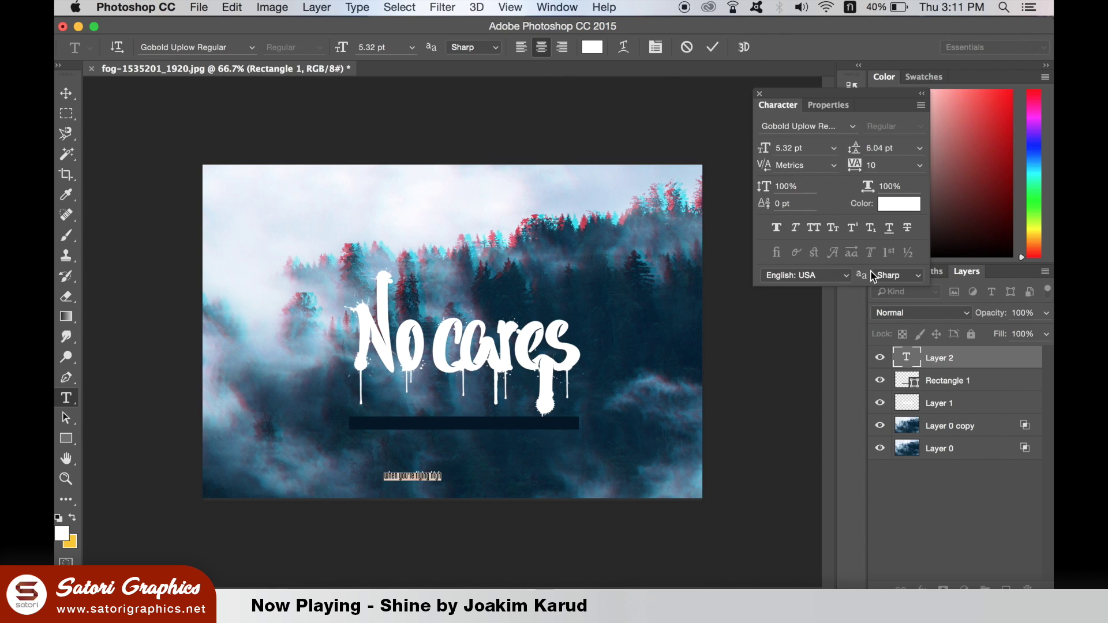
left_click(853, 127)
scroll(935, 283, "down", 10)
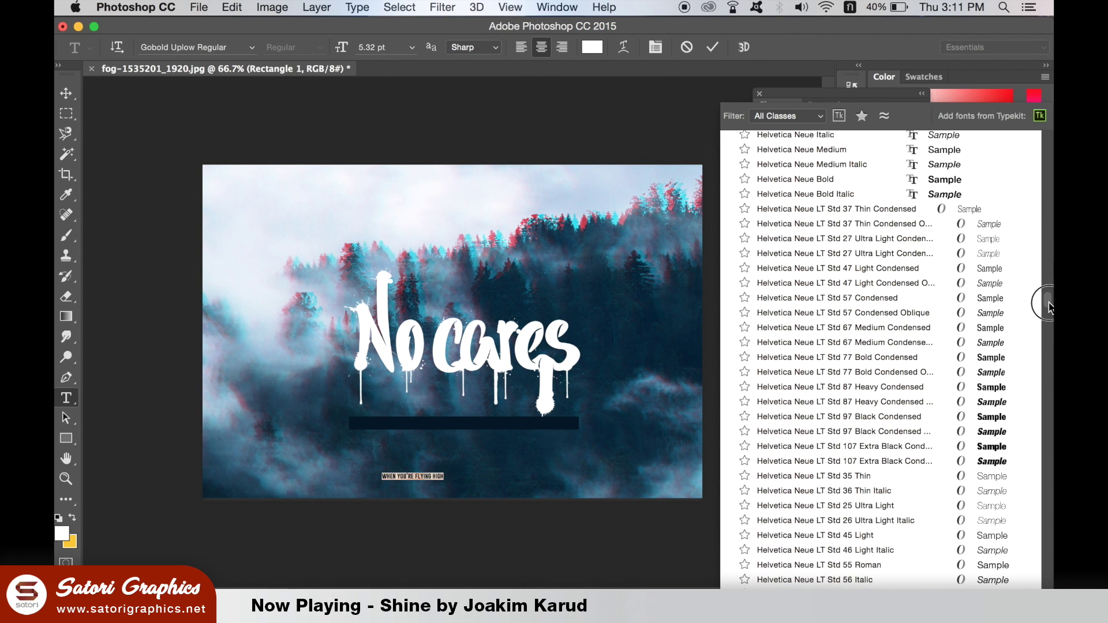
left_click(931, 279)
key("BackSpace")
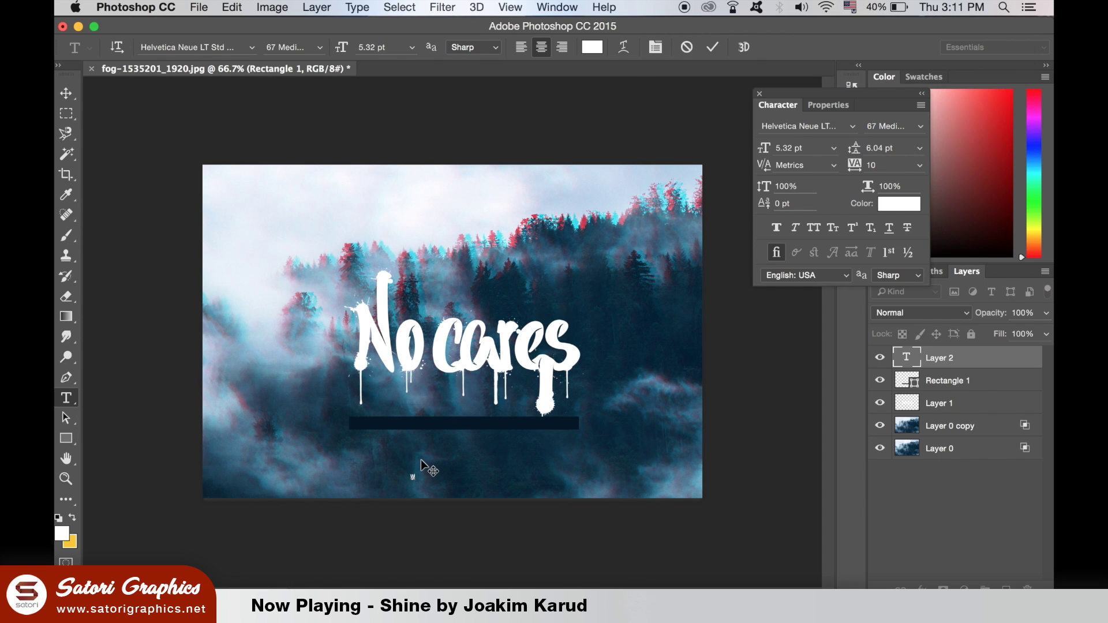
type("WHEN YOU'RE FLYIN HIGH")
- Set the tracking of the "WHEN YOU'RE FLYIN HIGH" text to 850 and move it to the centre of the navy bar
key("ctrl+a")
double_click(905, 166)
type("555")
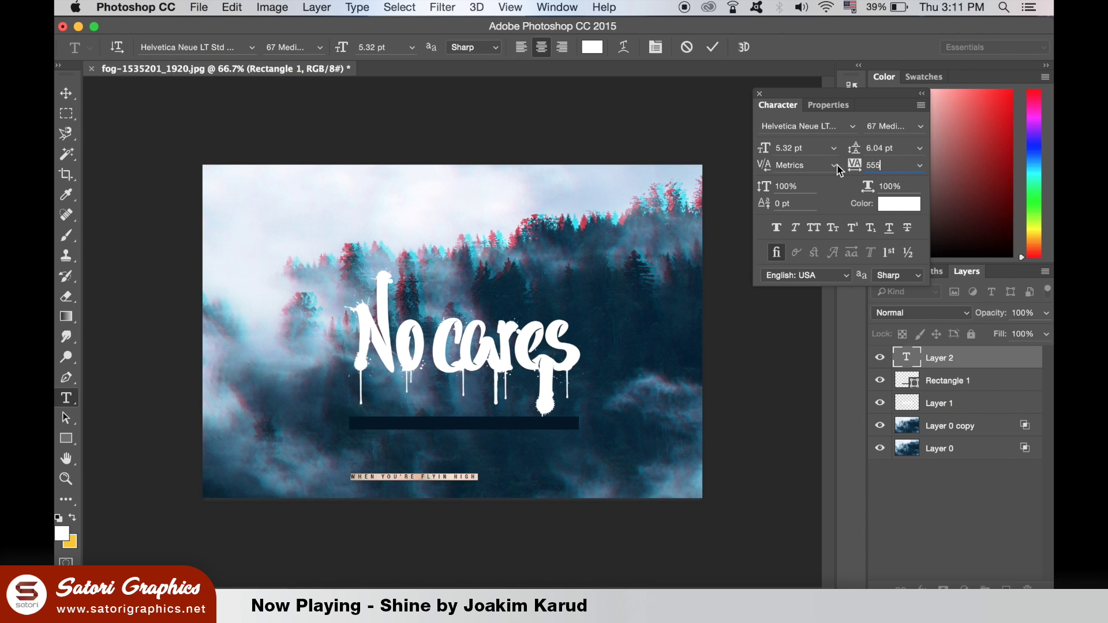
key("BackSpace")
key("BackSpace")
key("BackSpace")
type("850")
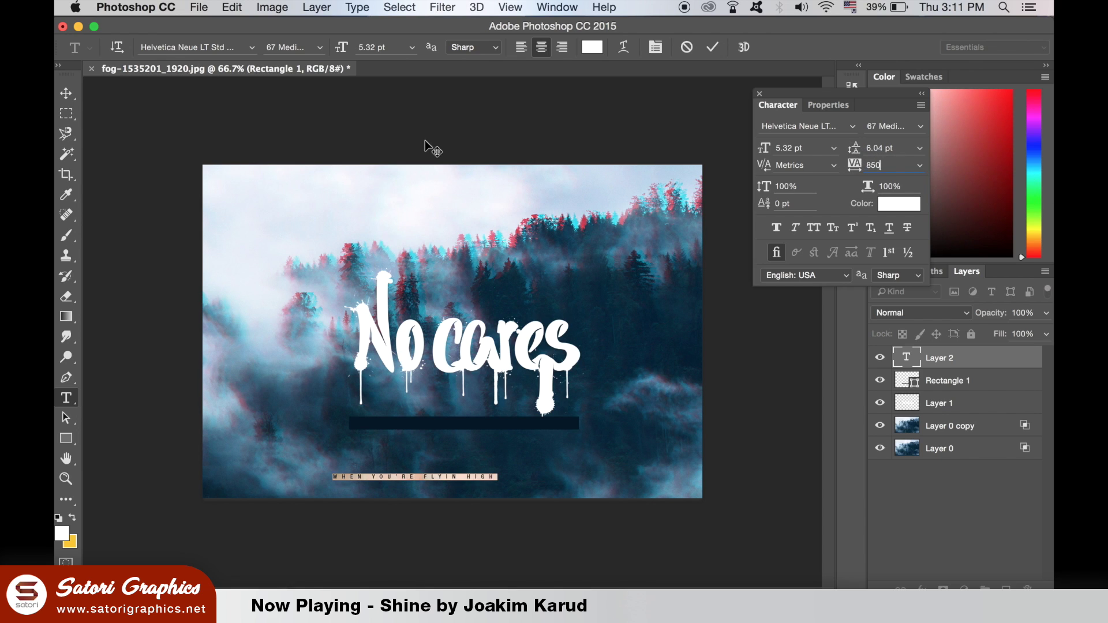
left_click(65, 93)
left_click_drag(440, 484, 488, 428)
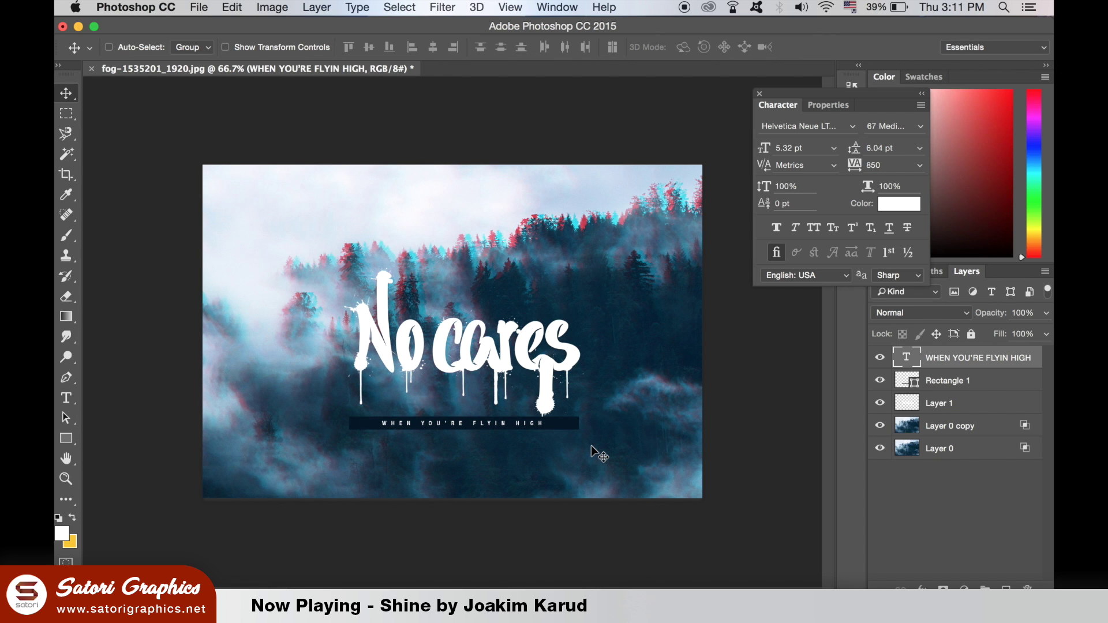